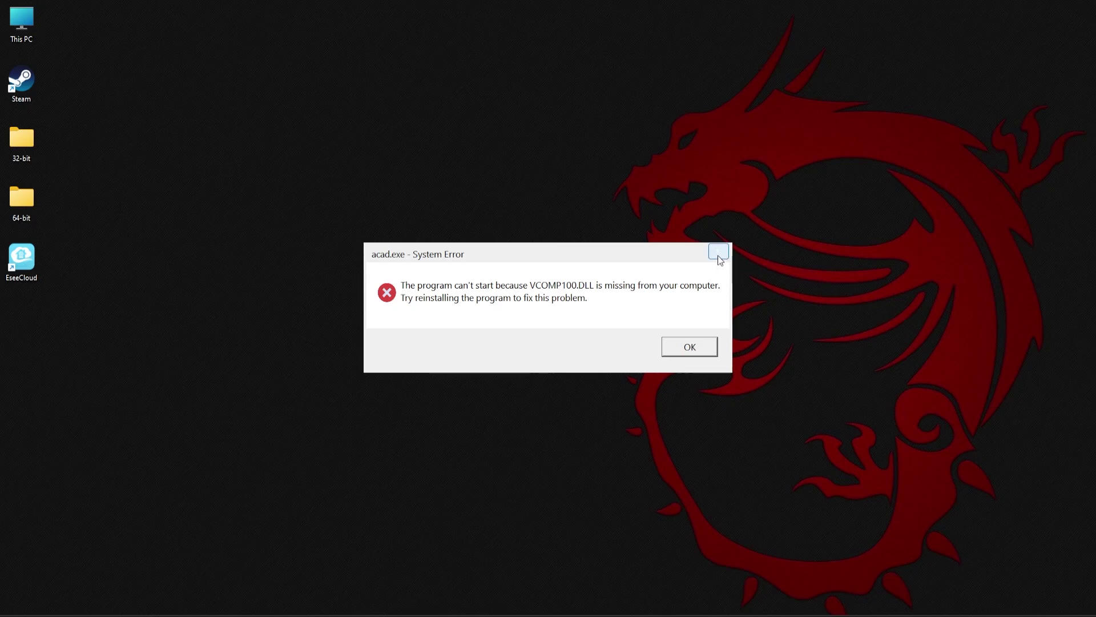
Dismiss the VCOMP100.DLL error and check the system type on Settings > System > About.
{"action": "left_click", "coordinate": [718, 254]}
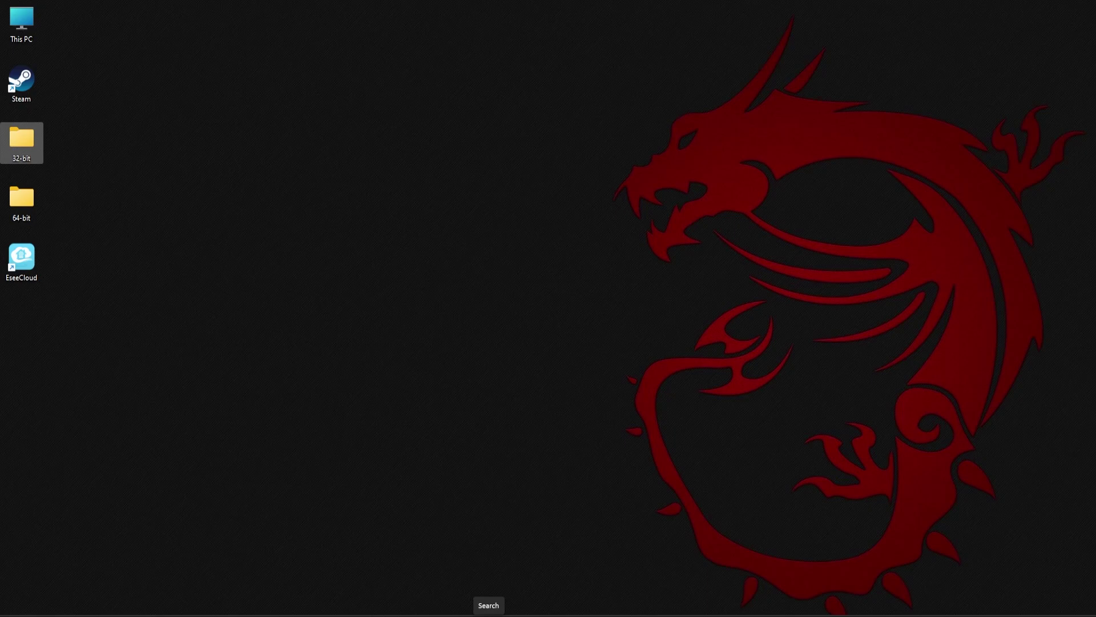
{"action": "left_click", "coordinate": [488, 615]}
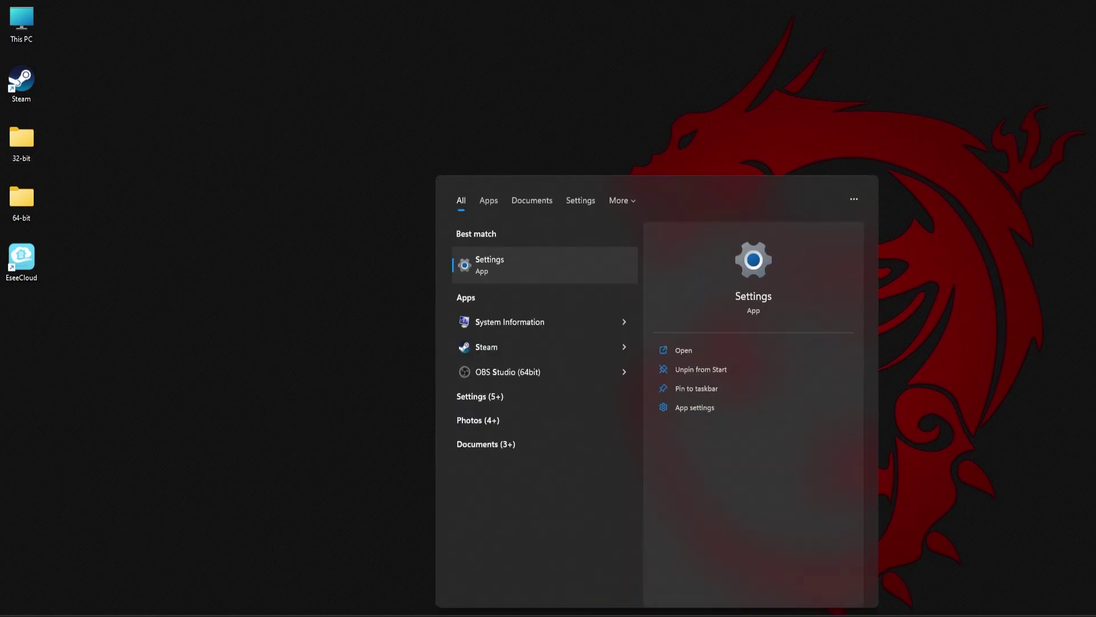
{"action": "key", "text": "Return"}
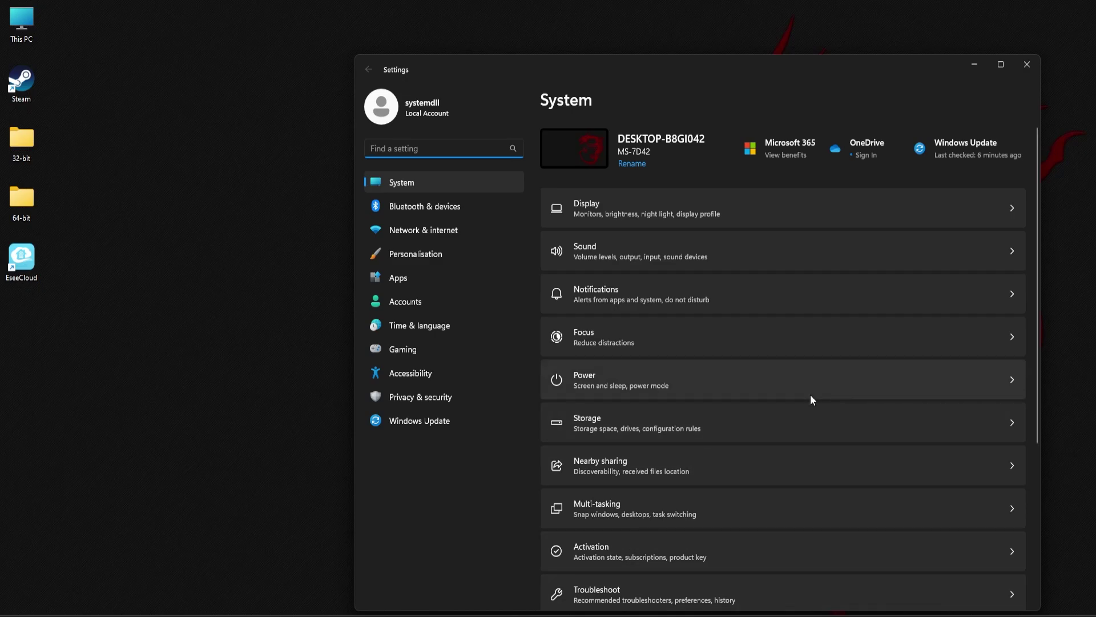
{"action": "scroll", "coordinate": [813, 376], "scroll_direction": "down", "scroll_amount": 5}
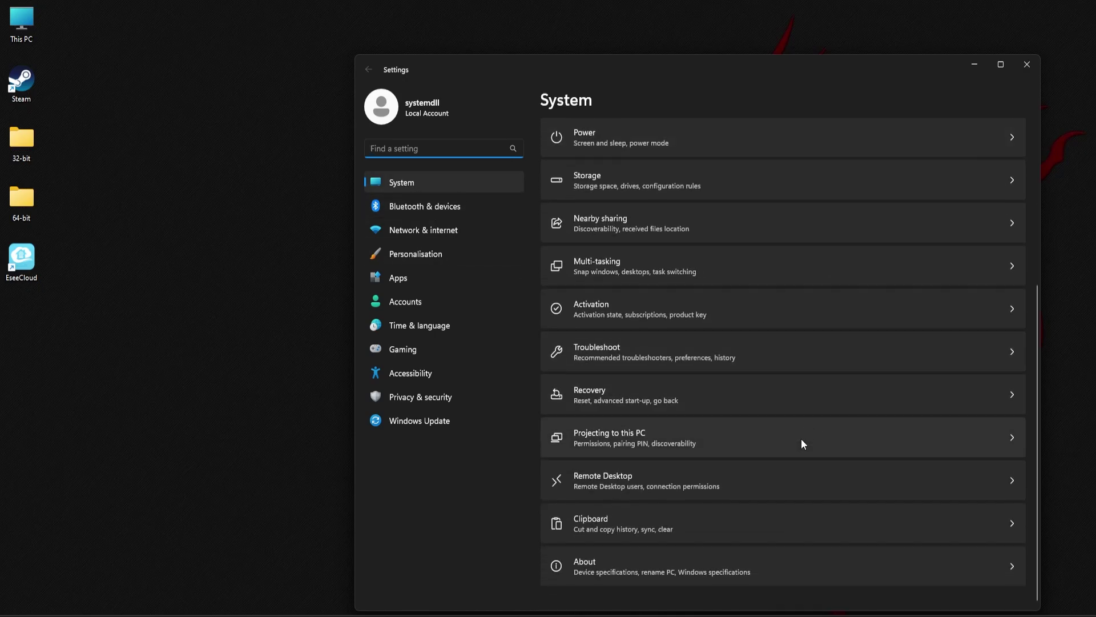
{"action": "left_click", "coordinate": [621, 573]}
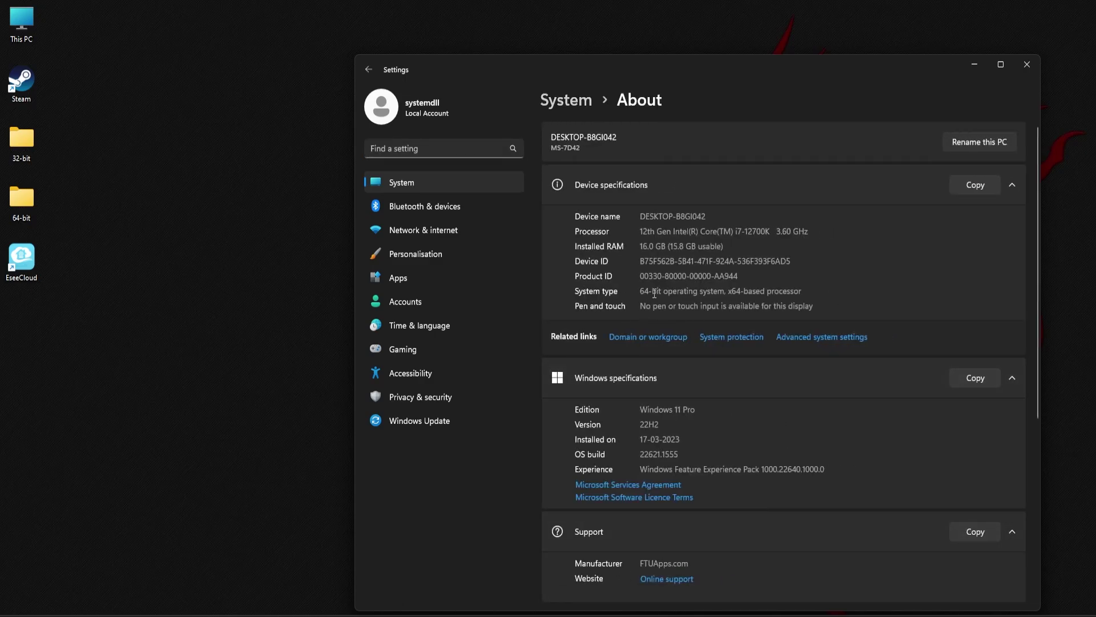
Close Settings and load the systemdll.com VCOMP100.DLL page down to its download table.
{"action": "left_click", "coordinate": [1028, 65]}
{"action": "left_click", "coordinate": [689, 614]}
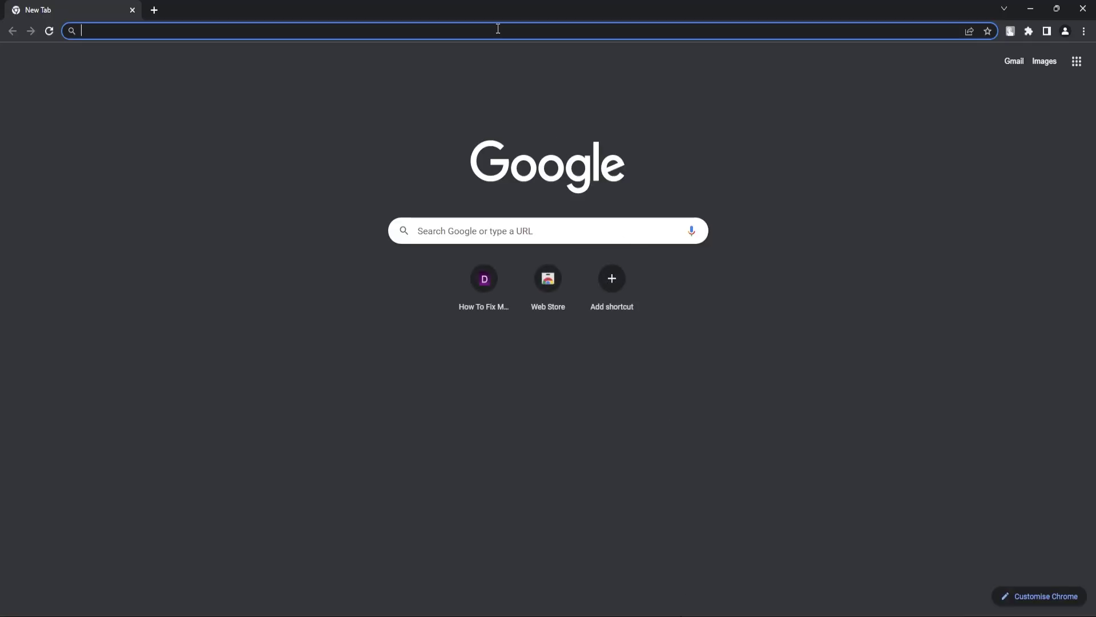
{"action": "type", "text": "https://systemdll.com/dll/vcomp100-dll"}
{"action": "key", "text": "Return"}
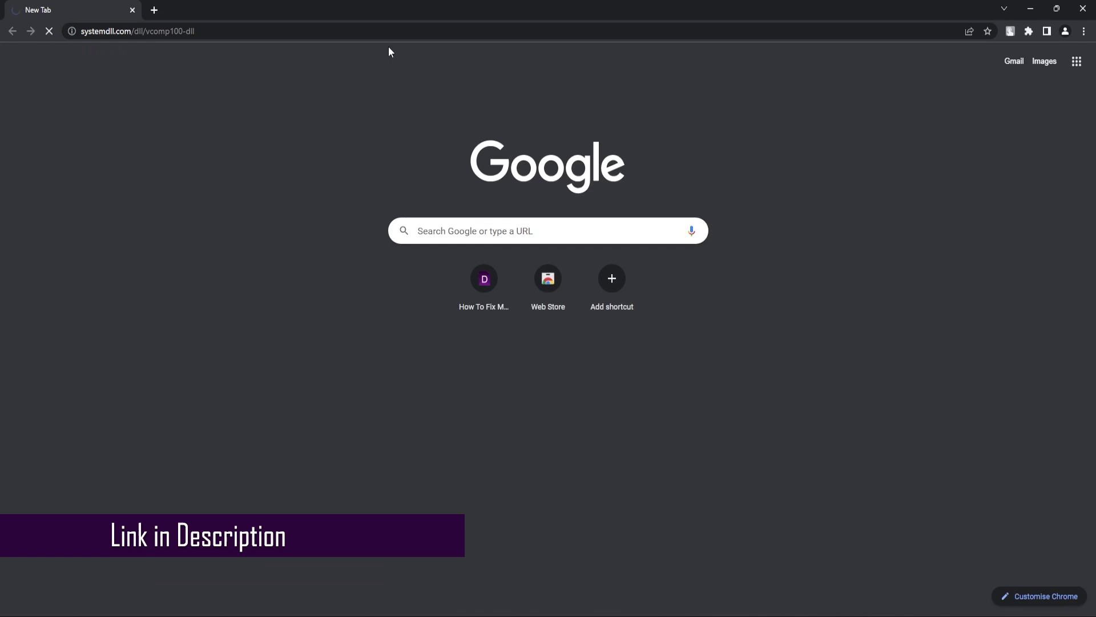
{"action": "scroll", "coordinate": [545, 285], "scroll_direction": "down", "scroll_amount": 10}
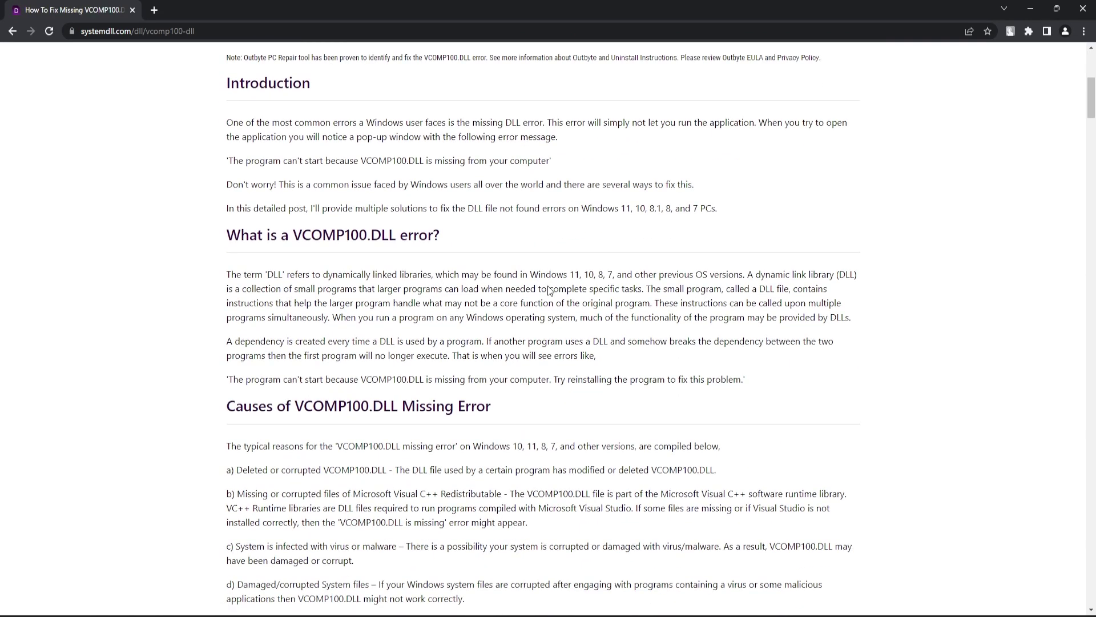
{"action": "scroll", "coordinate": [548, 291], "scroll_direction": "down", "scroll_amount": 13}
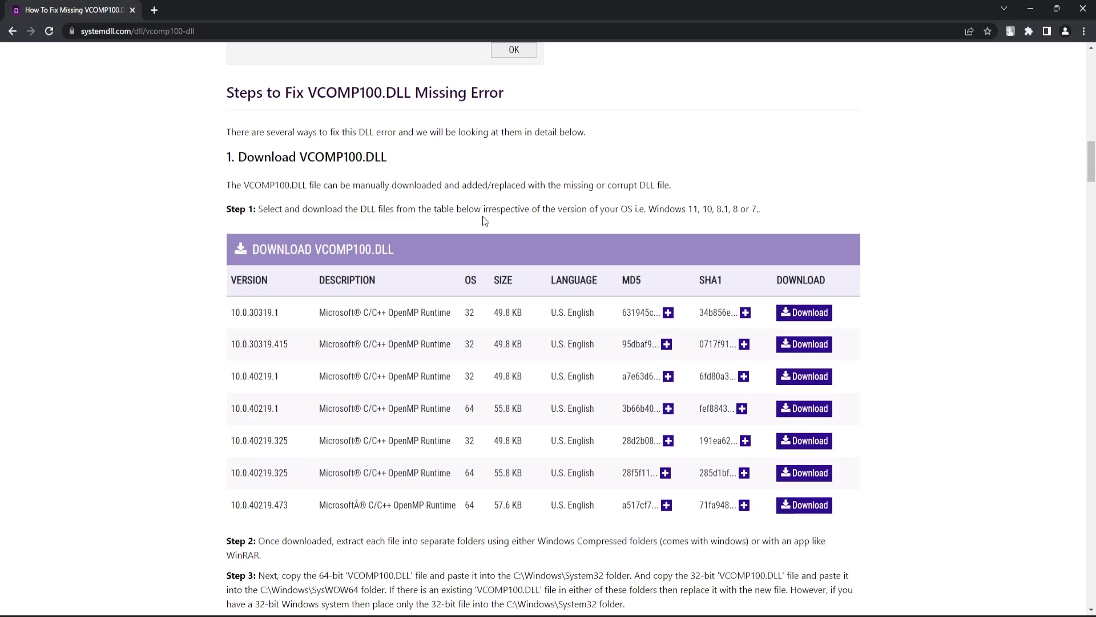
Save the 32-bit and 64-bit 10.0.40219.325 VCOMP100.DLL zips into the desktop 32-bit and 64-bit folders.
{"action": "left_click", "coordinate": [794, 443]}
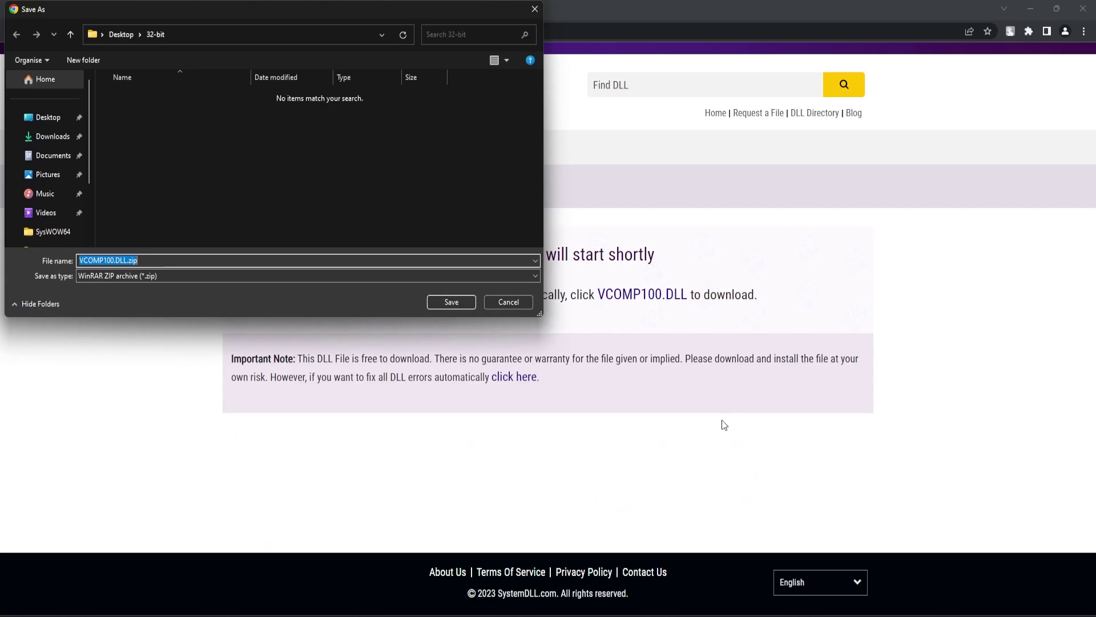
{"action": "left_click", "coordinate": [455, 301]}
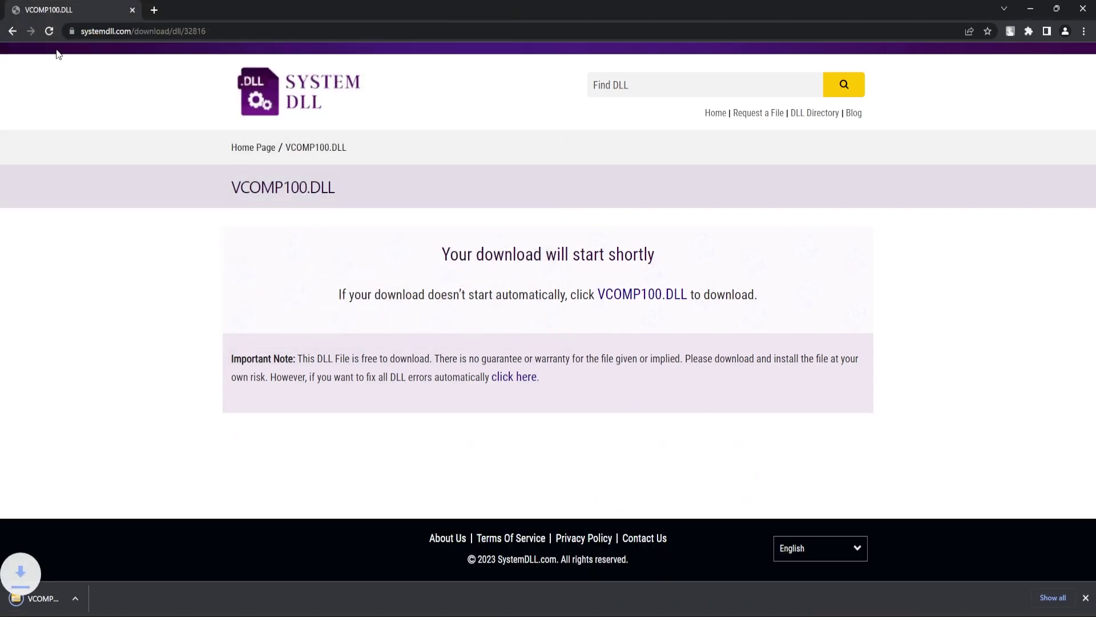
{"action": "left_click", "coordinate": [13, 32]}
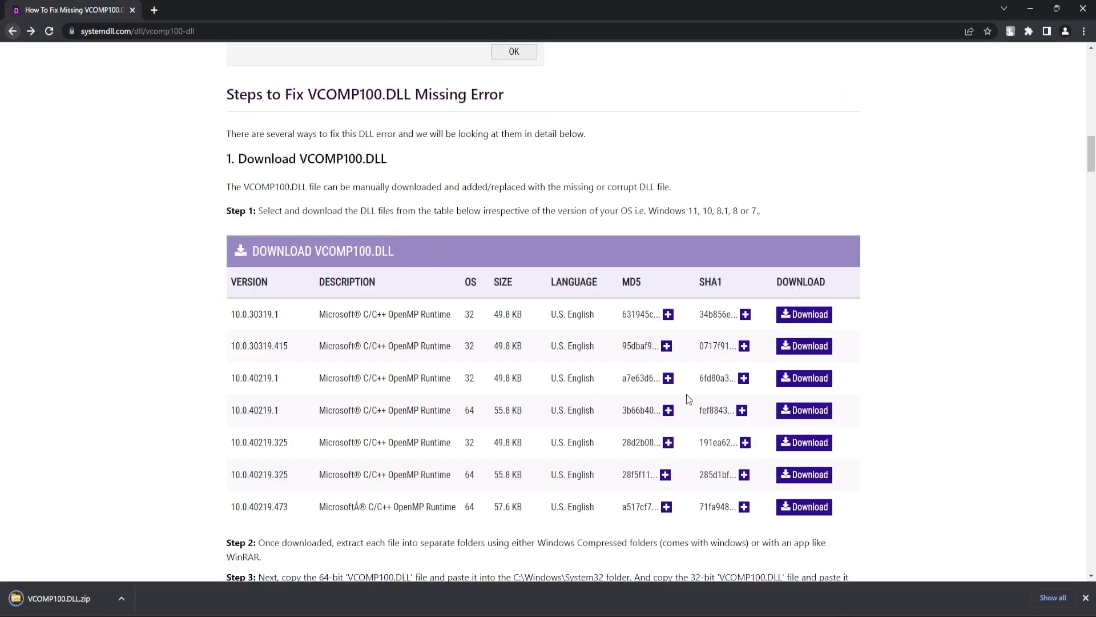
{"action": "left_click", "coordinate": [810, 477]}
{"action": "left_click", "coordinate": [117, 34]}
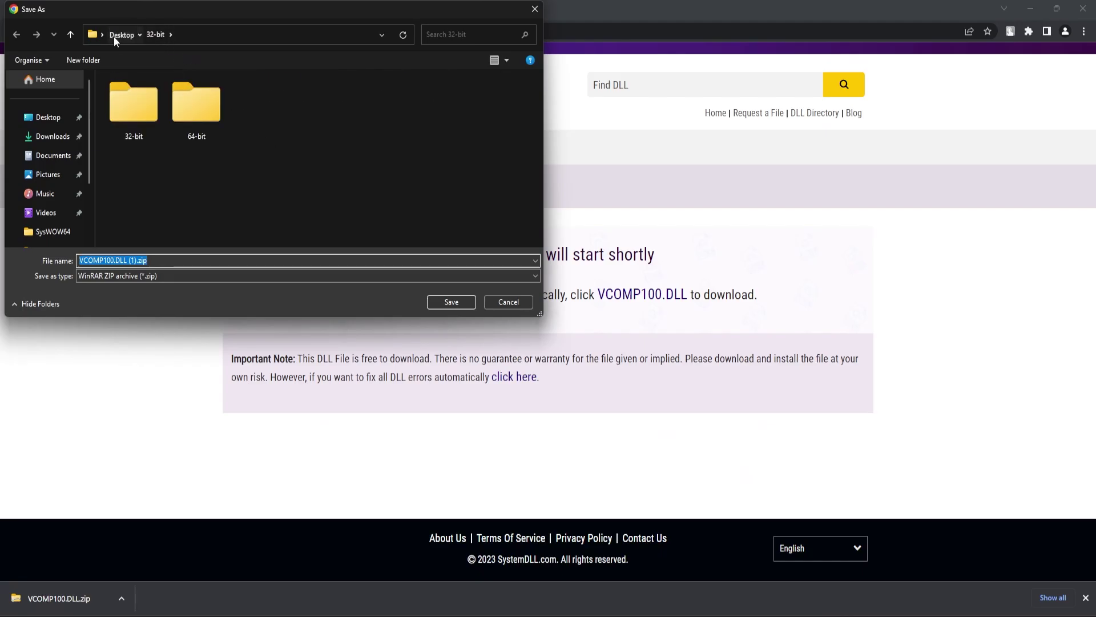
{"action": "double_click", "coordinate": [189, 131]}
{"action": "left_click", "coordinate": [451, 302]}
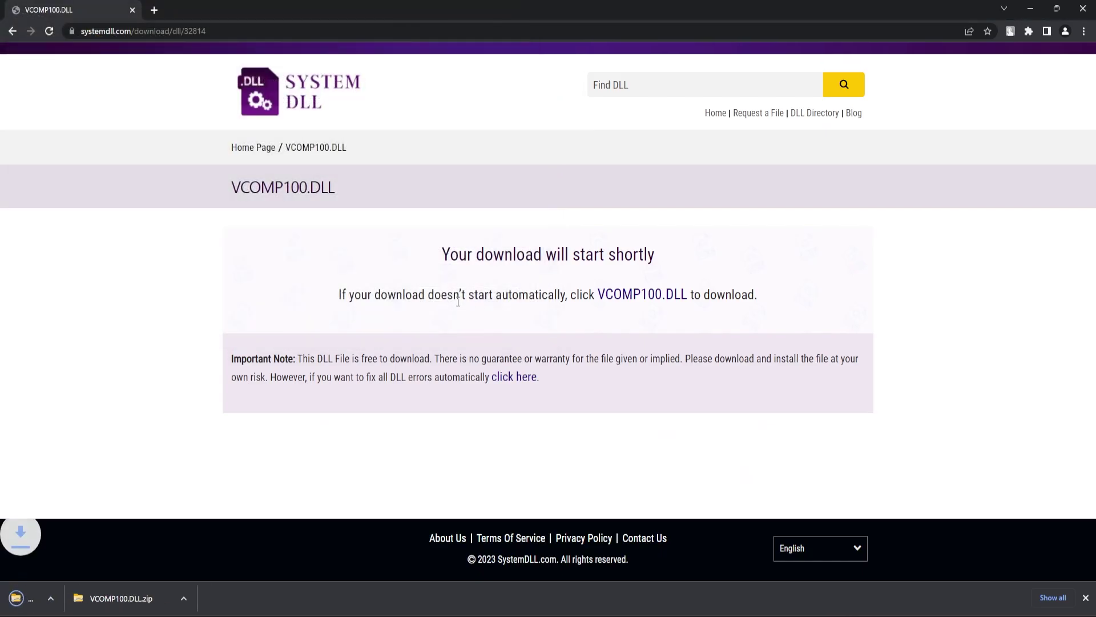
Minimise the browser and extract VCOMP100.DLL.zip in the desktop 32-bit folder.
{"action": "left_click", "coordinate": [1057, 8]}
{"action": "left_click", "coordinate": [1019, 27]}
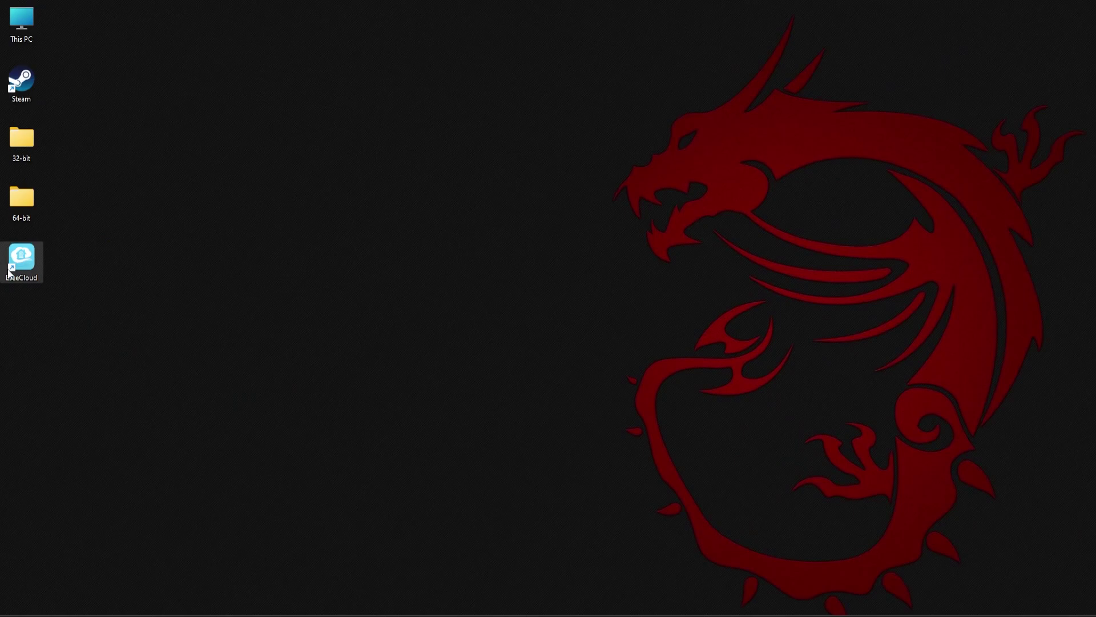
{"action": "double_click", "coordinate": [22, 137]}
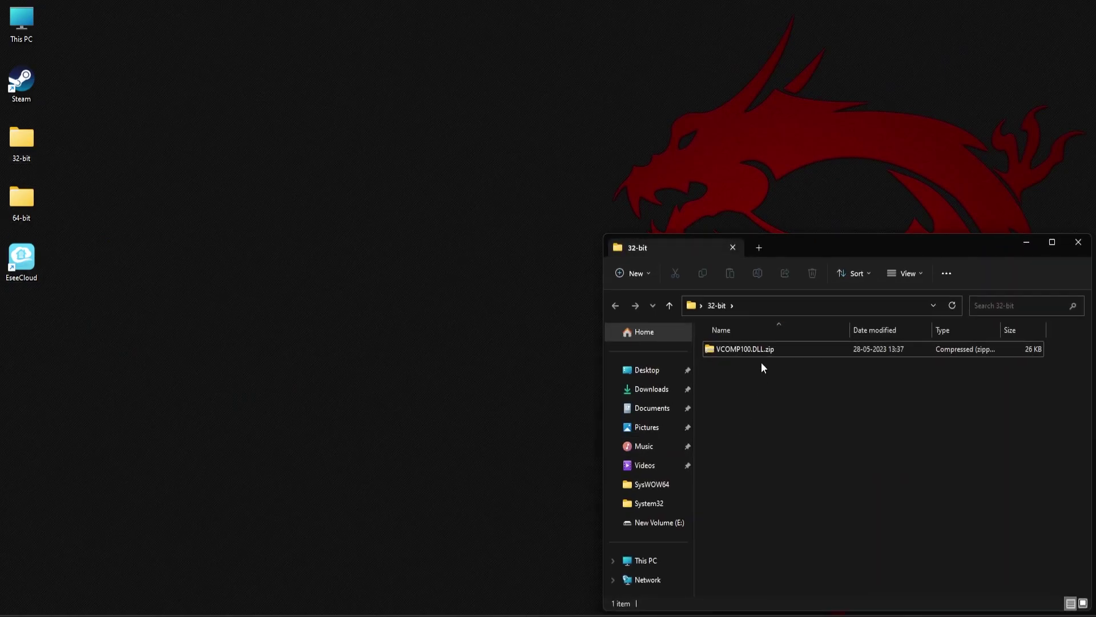
{"action": "right_click", "coordinate": [758, 349]}
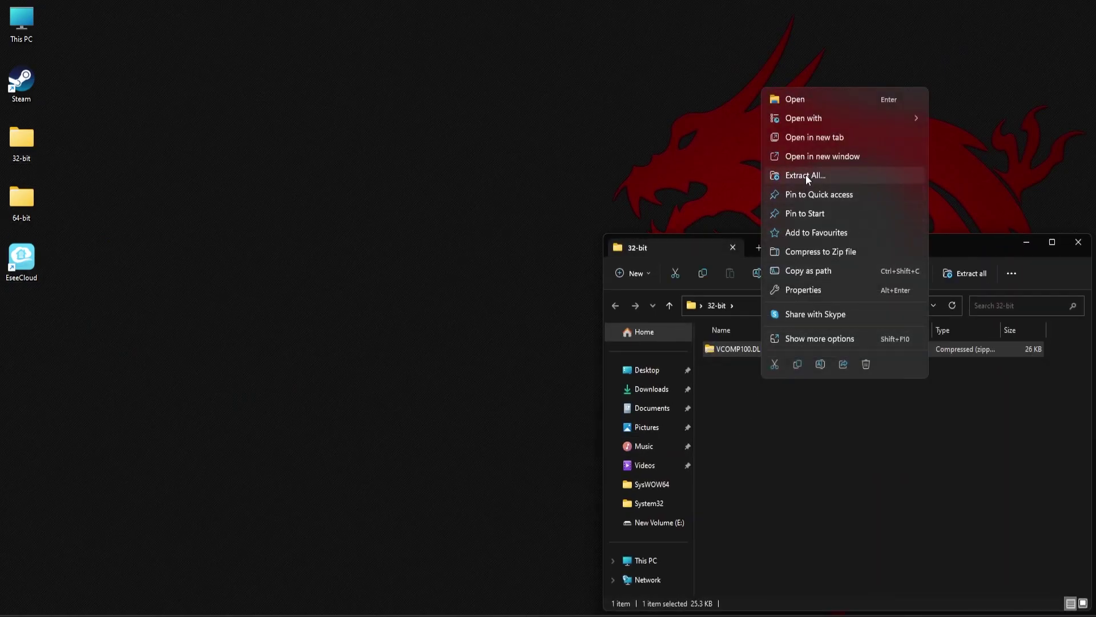
{"action": "left_click", "coordinate": [806, 175]}
{"action": "left_click", "coordinate": [638, 426]}
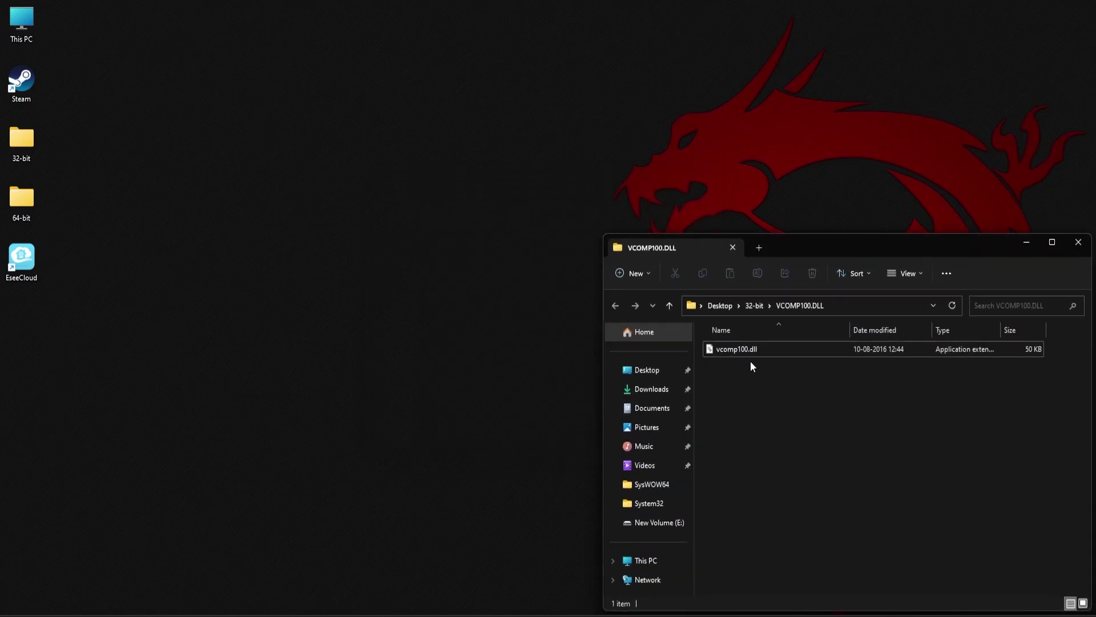
{"action": "left_click_drag", "start_coordinate": [803, 249], "coordinate": [767, 35]}
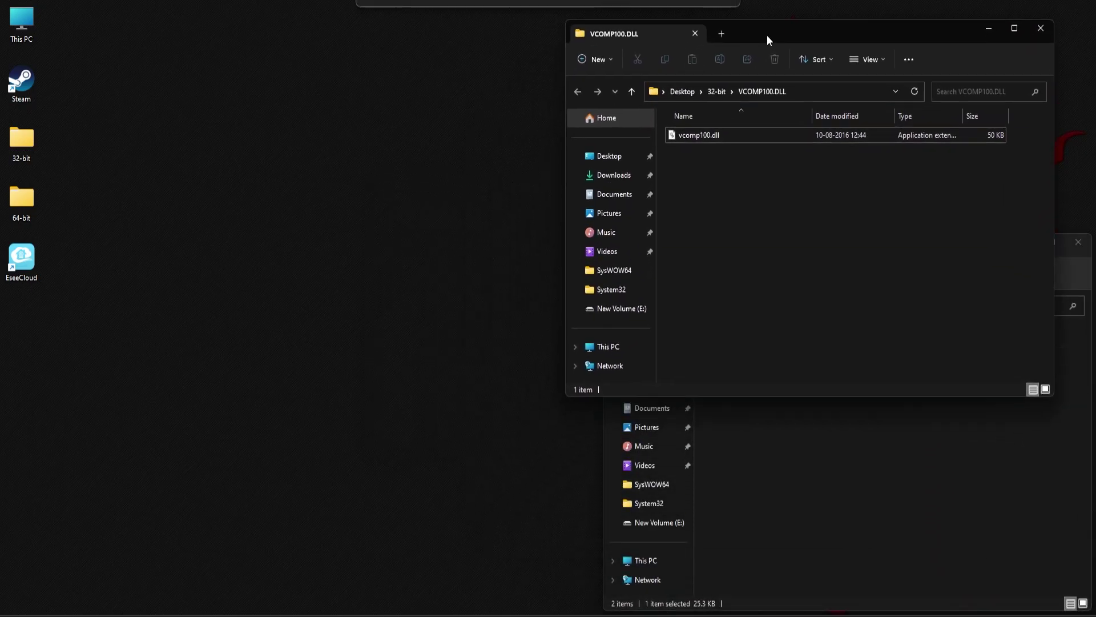
{"action": "left_click", "coordinate": [943, 240]}
{"action": "left_click", "coordinate": [1078, 241]}
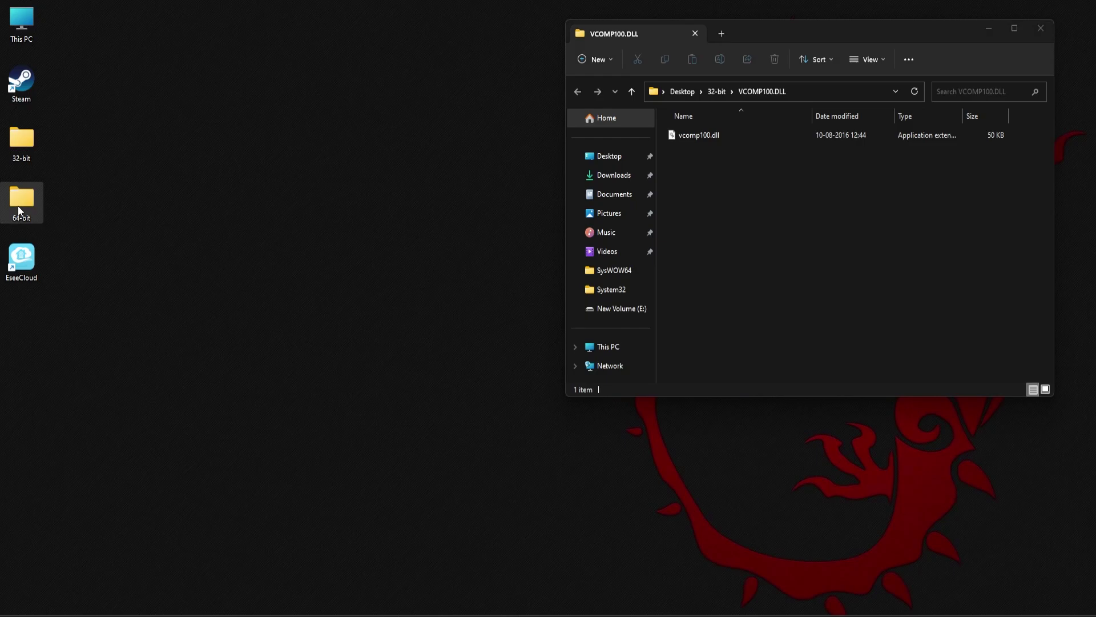
Extract the 64-bit VCOMP100.DLL zip in the desktop 64-bit folder and close the zip window.
{"action": "double_click", "coordinate": [19, 208]}
{"action": "right_click", "coordinate": [724, 149]}
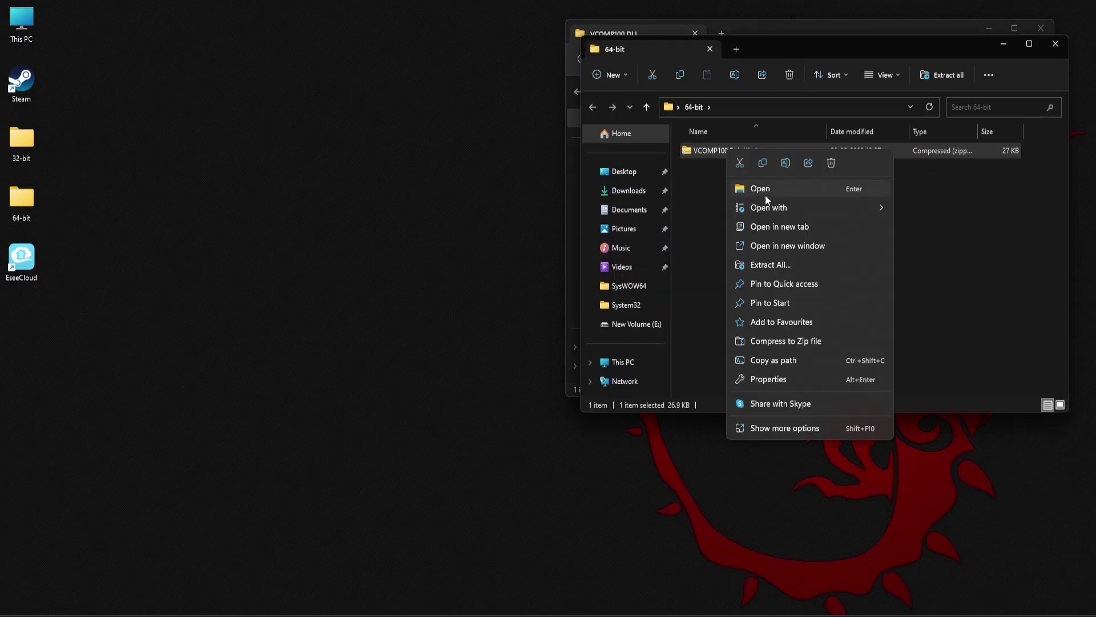
{"action": "left_click", "coordinate": [770, 264]}
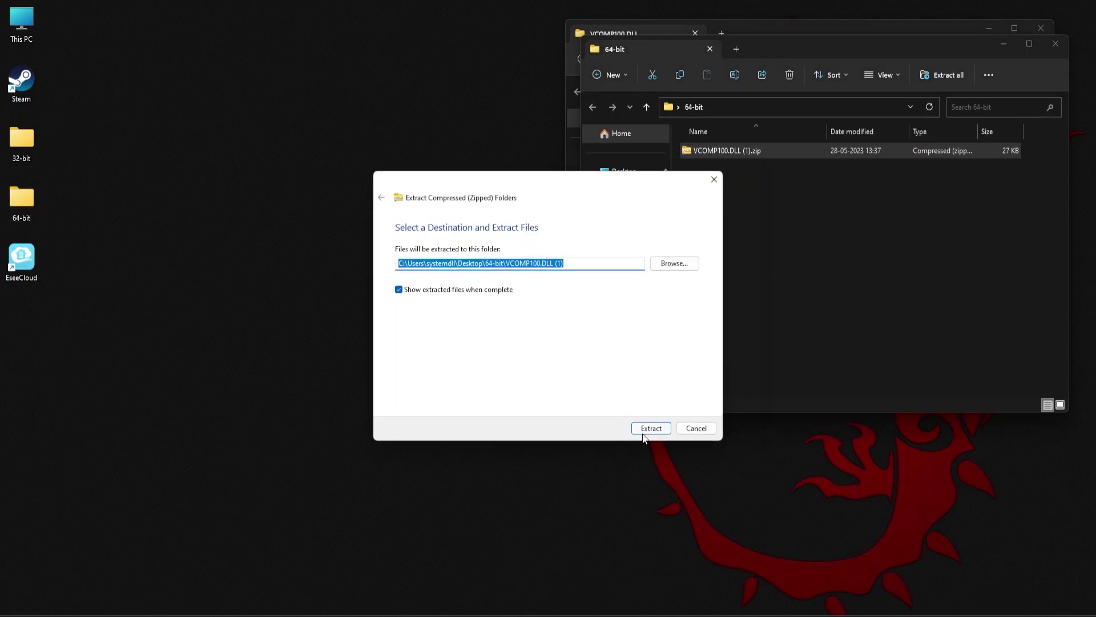
{"action": "left_click", "coordinate": [644, 429]}
{"action": "left_click_drag", "start_coordinate": [798, 67], "coordinate": [783, 242]}
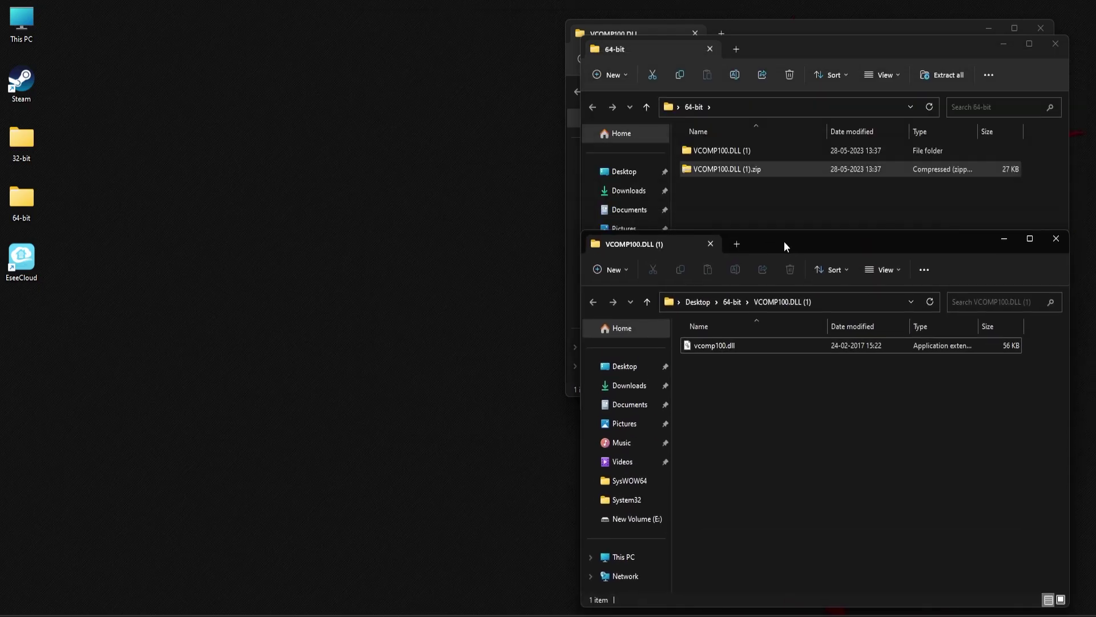
{"action": "left_click", "coordinate": [1048, 46]}
{"action": "left_click_drag", "start_coordinate": [807, 29], "coordinate": [825, 26]}
Open C:\Windows on the left and select the System32 and SysWOW64 folders.
{"action": "double_click", "coordinate": [26, 29]}
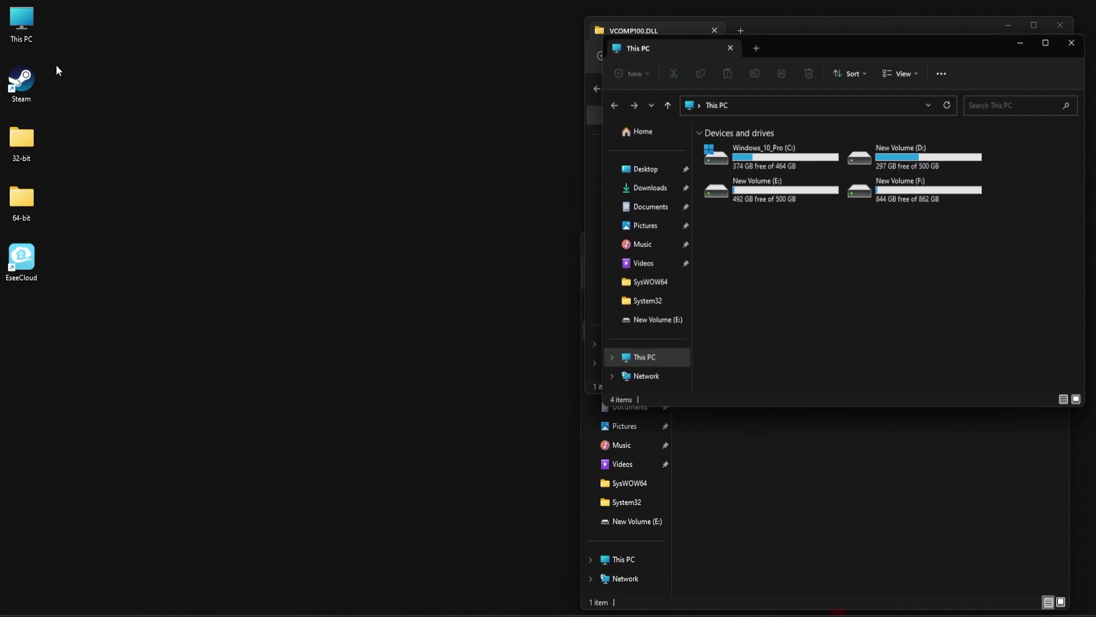
{"action": "double_click", "coordinate": [745, 152]}
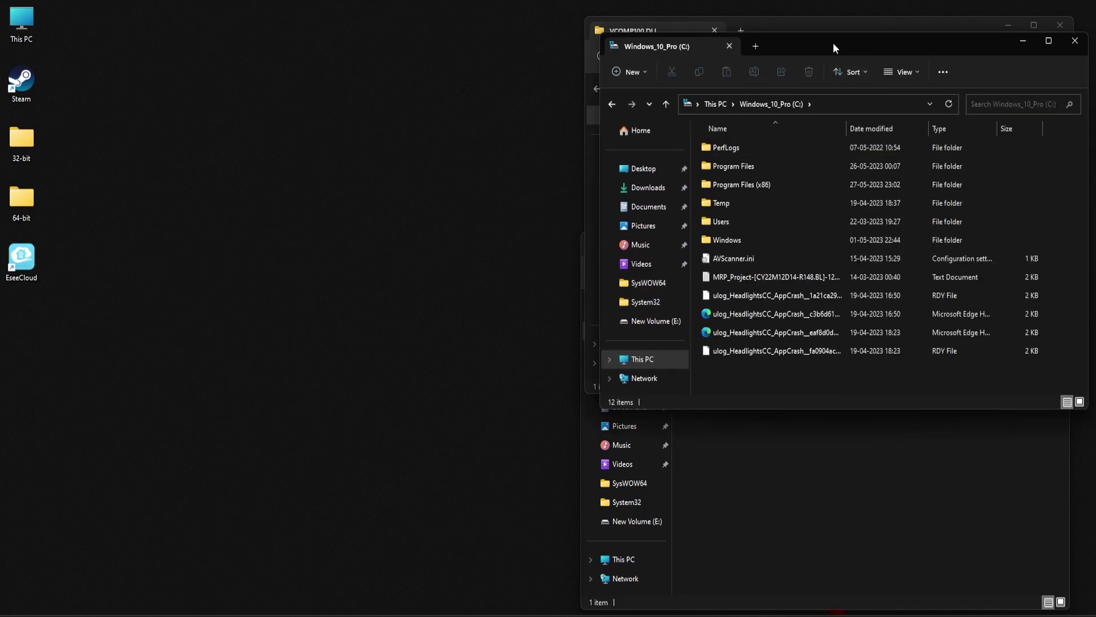
{"action": "left_click_drag", "start_coordinate": [833, 43], "coordinate": [251, 40]}
{"action": "double_click", "coordinate": [146, 235]}
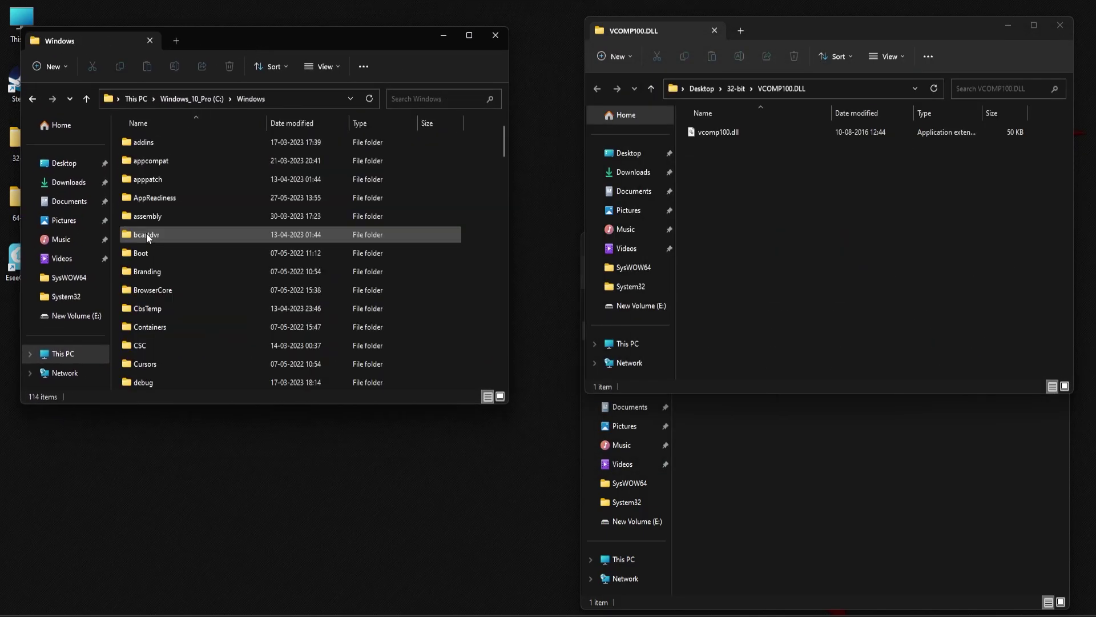
{"action": "scroll", "coordinate": [212, 310], "scroll_direction": "down", "scroll_amount": 7}
{"action": "scroll", "coordinate": [212, 310], "scroll_direction": "down", "scroll_amount": 10}
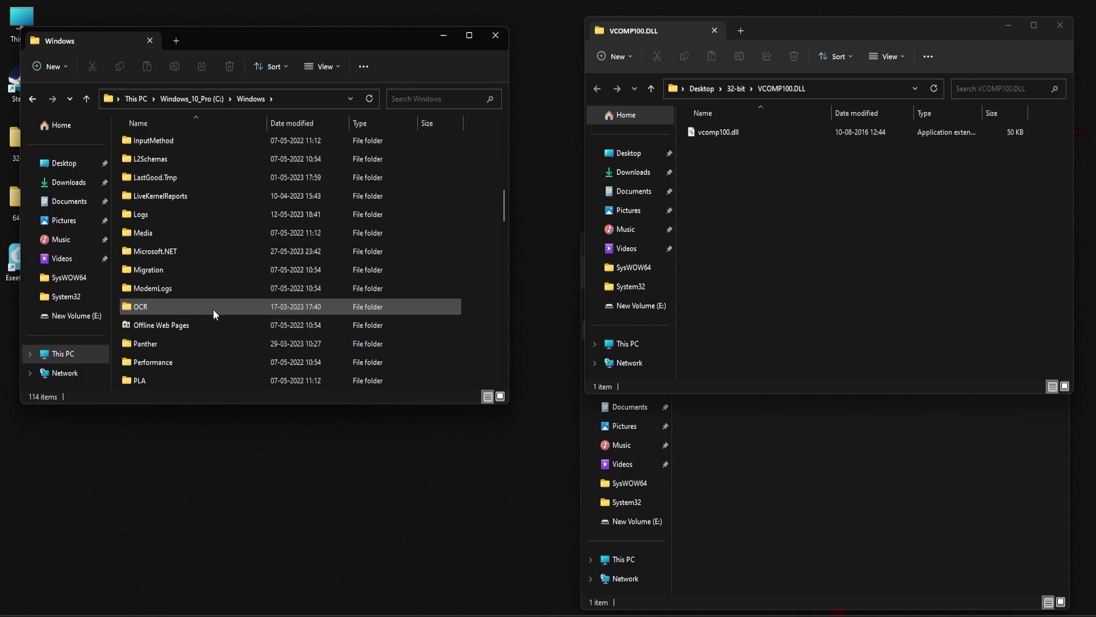
{"action": "scroll", "coordinate": [214, 312], "scroll_direction": "down", "scroll_amount": 1}
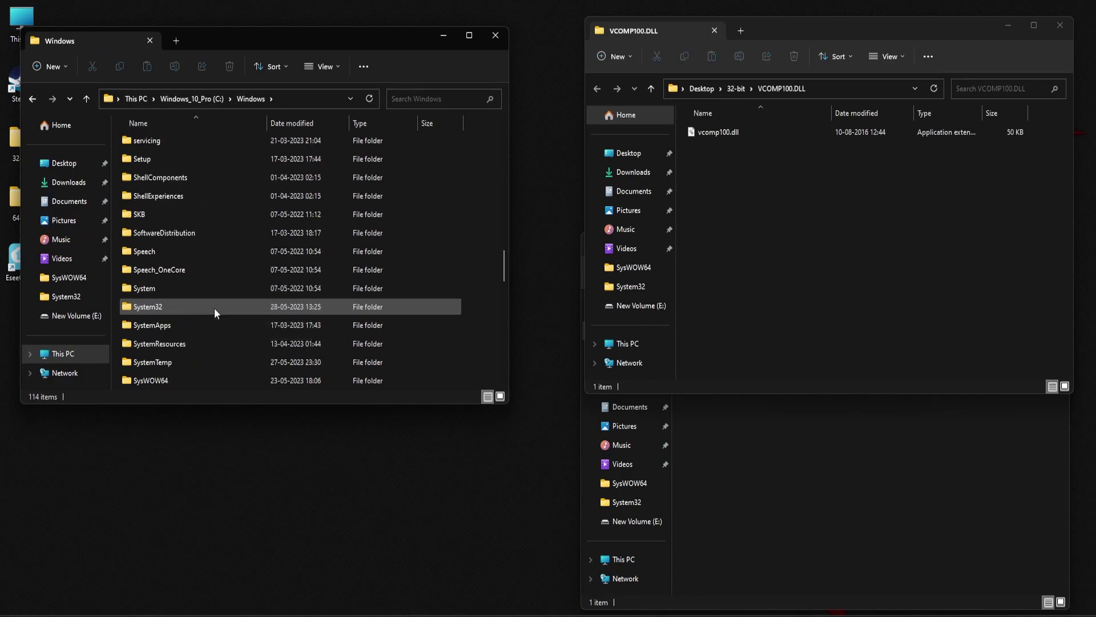
{"action": "left_click", "coordinate": [213, 307]}
{"action": "scroll", "coordinate": [219, 300], "scroll_direction": "down", "scroll_amount": 1}
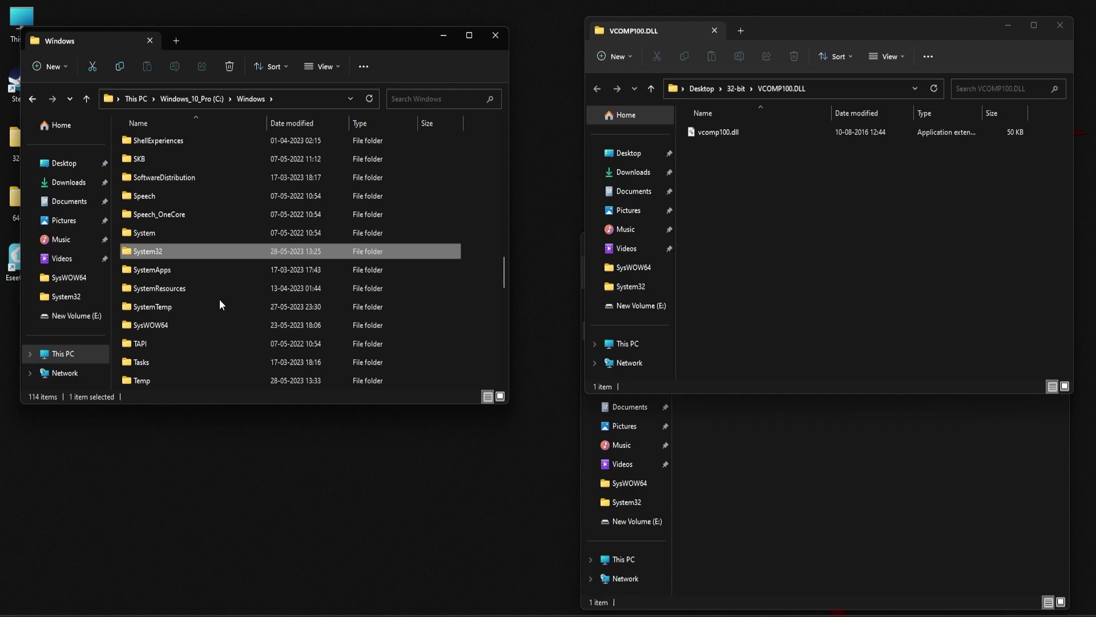
{"action": "left_click", "coordinate": [176, 324], "text": "ctrl"}
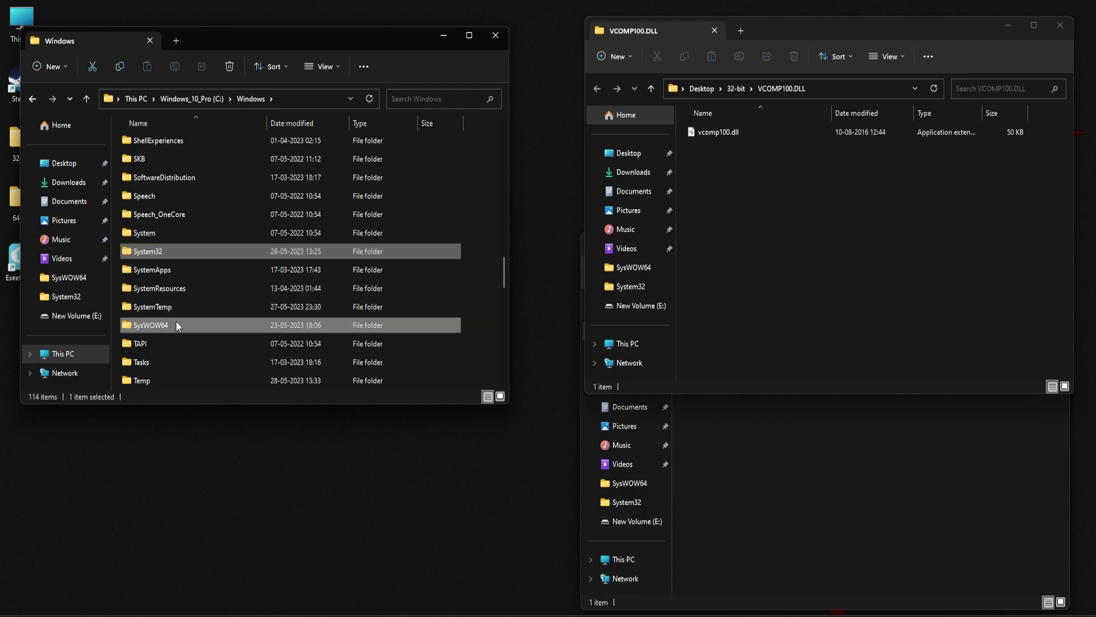
Paste the 32-bit vcomp100.dll into SysWOW64 as administrator, then select the 64-bit vcomp100.dll.
{"action": "left_click", "coordinate": [176, 251]}
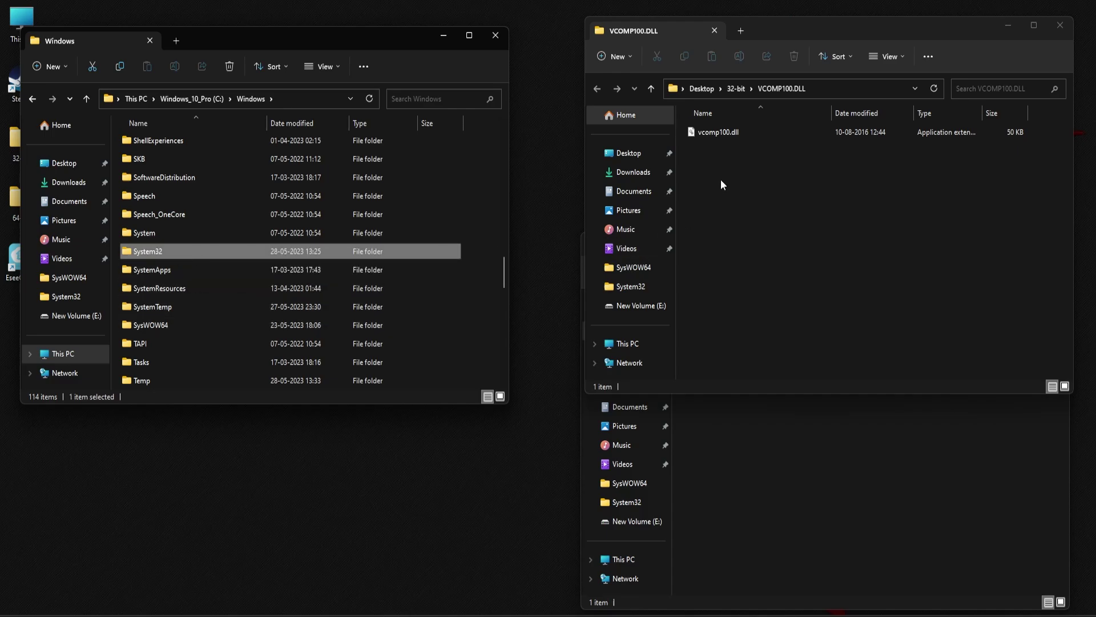
{"action": "left_click", "coordinate": [738, 130]}
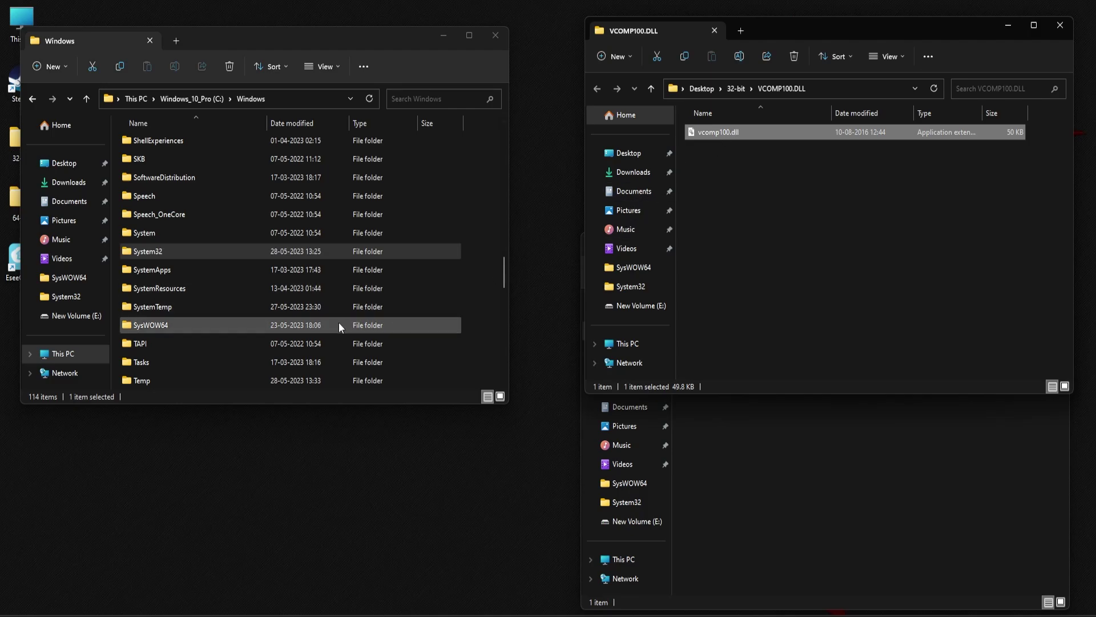
{"action": "right_click", "coordinate": [153, 327]}
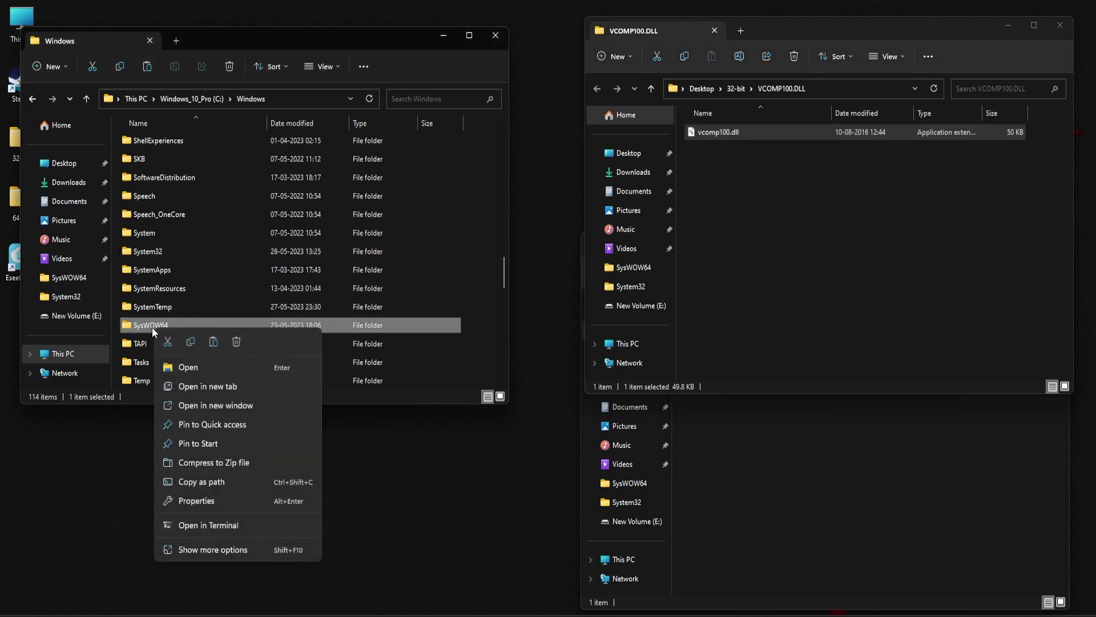
{"action": "left_click", "coordinate": [214, 340]}
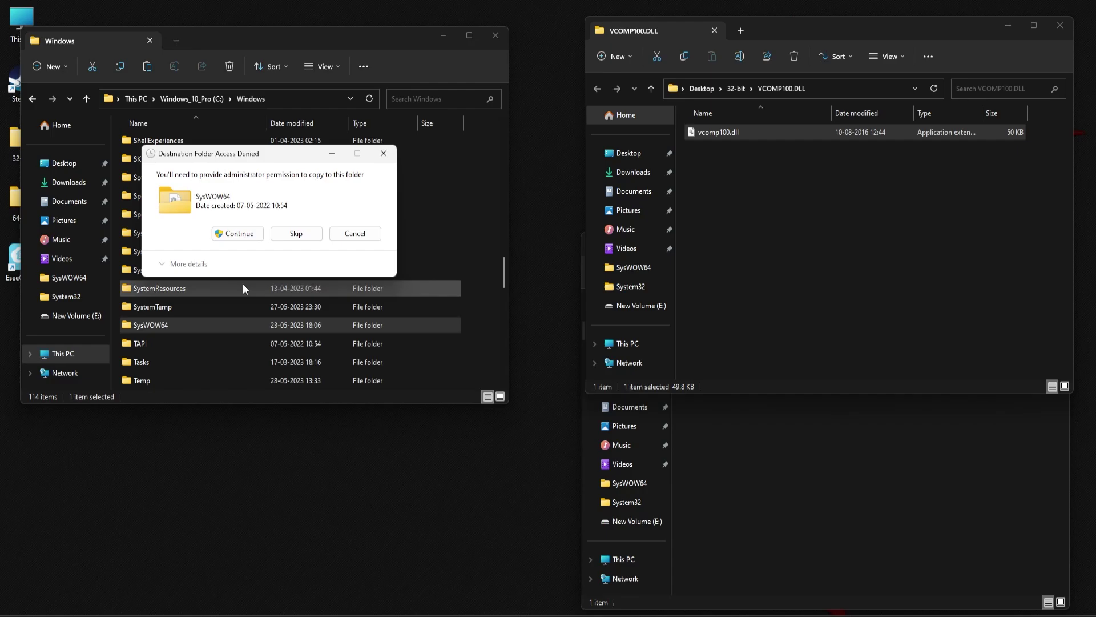
{"action": "left_click", "coordinate": [238, 232]}
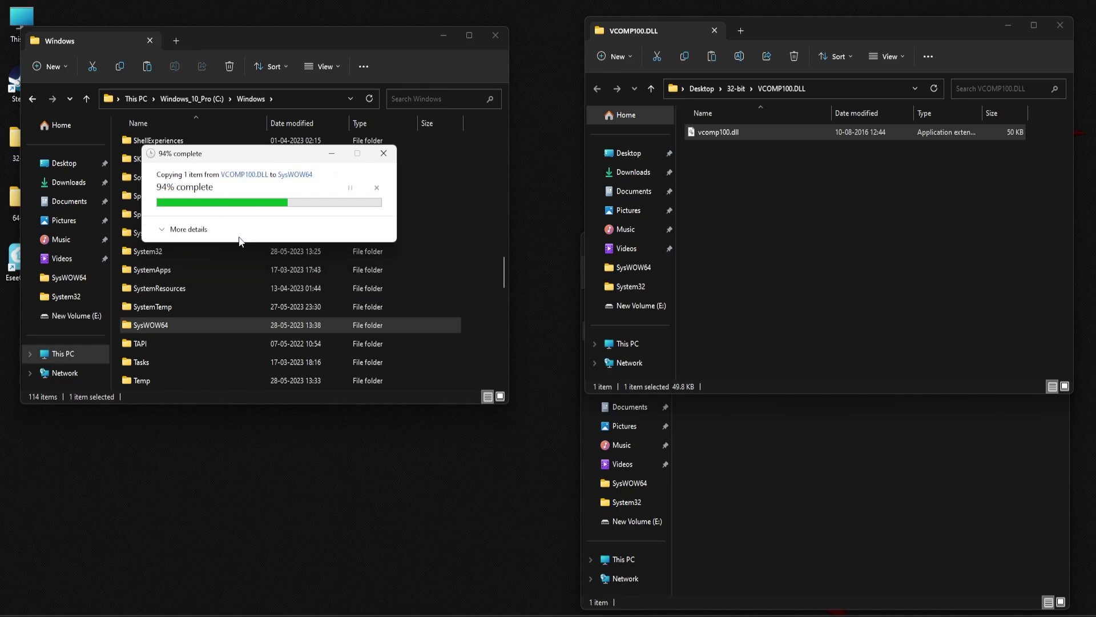
{"action": "left_click", "coordinate": [783, 487]}
{"action": "left_click", "coordinate": [734, 352]}
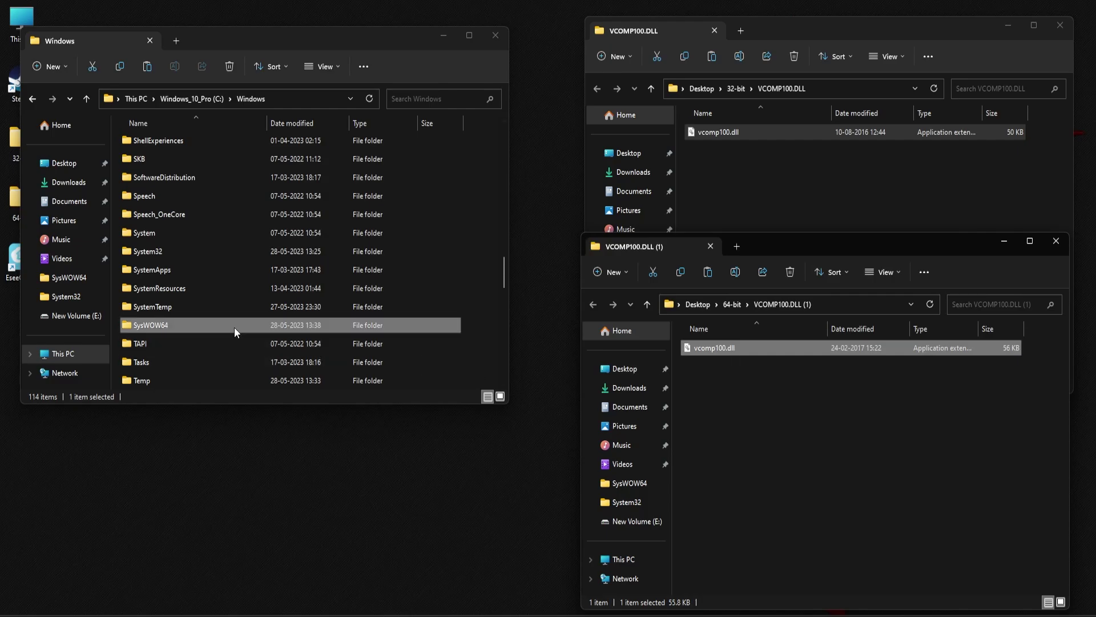
Paste the 64-bit vcomp100.dll into C:\Windows\System32, granting administrator permission.
{"action": "right_click", "coordinate": [155, 256]}
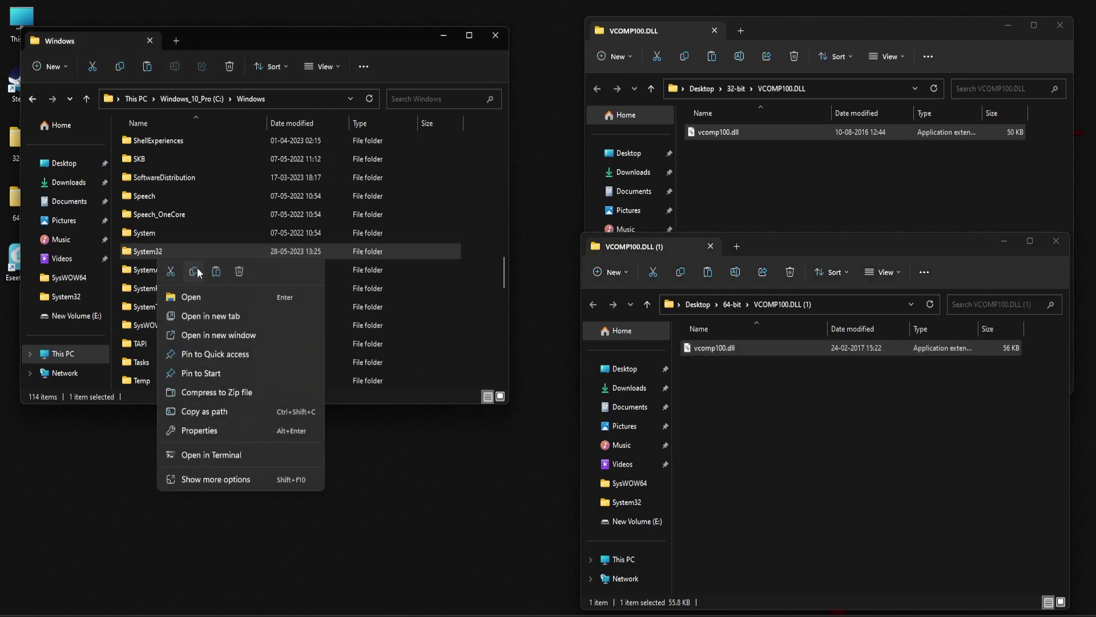
{"action": "left_click", "coordinate": [217, 272]}
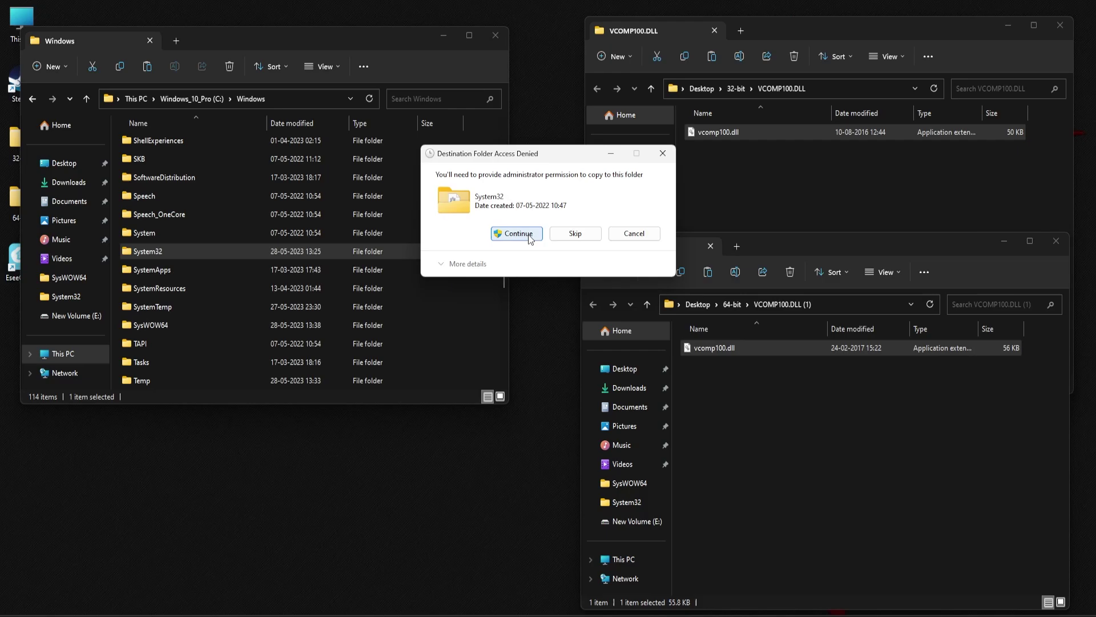
{"action": "left_click", "coordinate": [524, 234]}
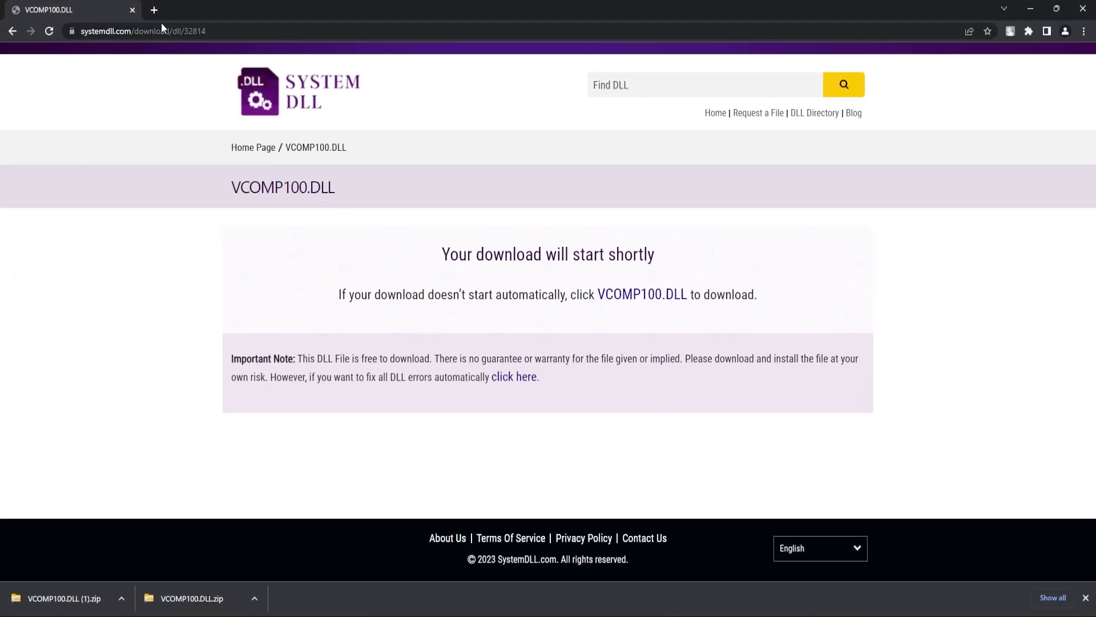
Load the Microsoft Visual C++ 2010 download page in a new tab.
{"action": "left_click", "coordinate": [153, 10]}
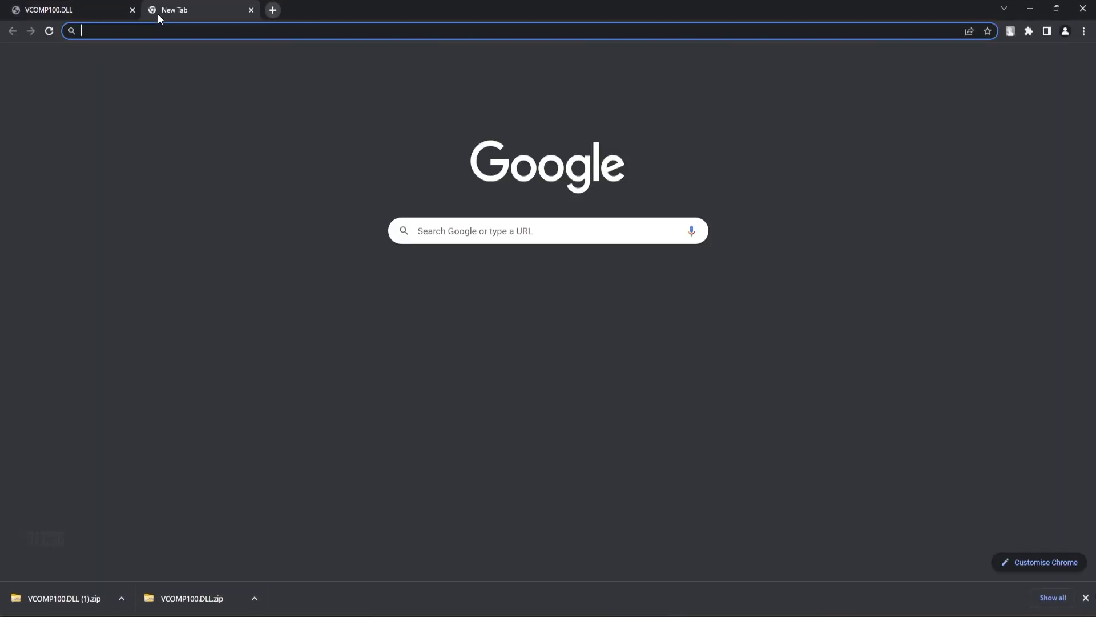
{"action": "type", "text": "https://www.microsoft.com/en-us/download/details.aspx?id=26999"}
{"action": "key", "text": "Return"}
{"action": "scroll", "coordinate": [416, 338], "scroll_direction": "down", "scroll_amount": 2}
{"action": "scroll", "coordinate": [416, 338], "scroll_direction": "down", "scroll_amount": 2}
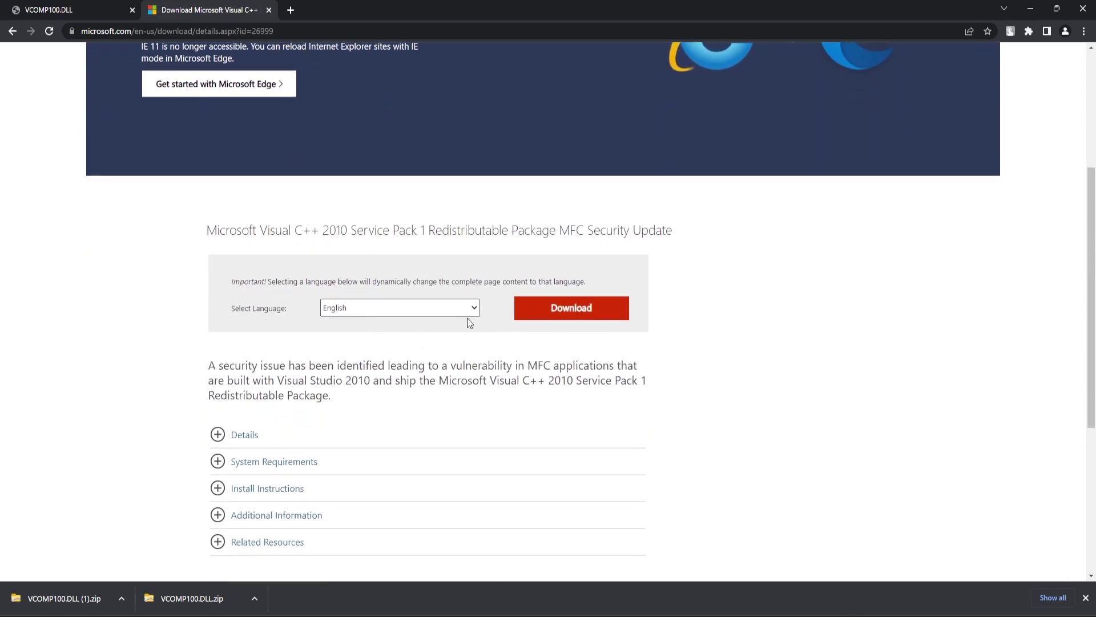
Select vcredist_x86.exe and vcredist_x64.exe and start downloading both.
{"action": "left_click", "coordinate": [574, 313]}
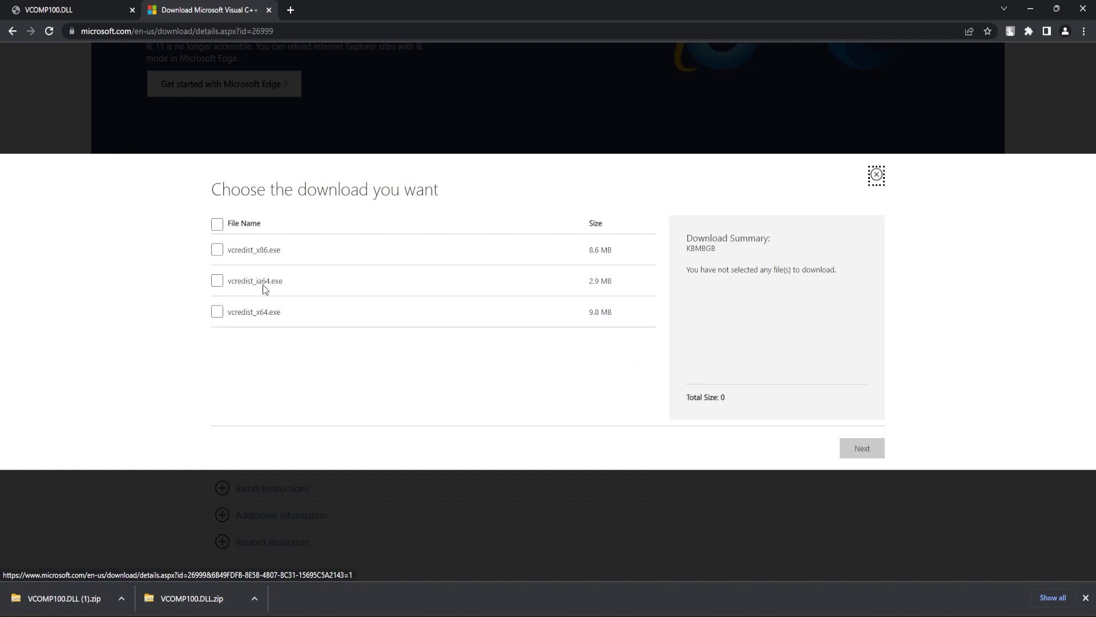
{"action": "left_click", "coordinate": [218, 251]}
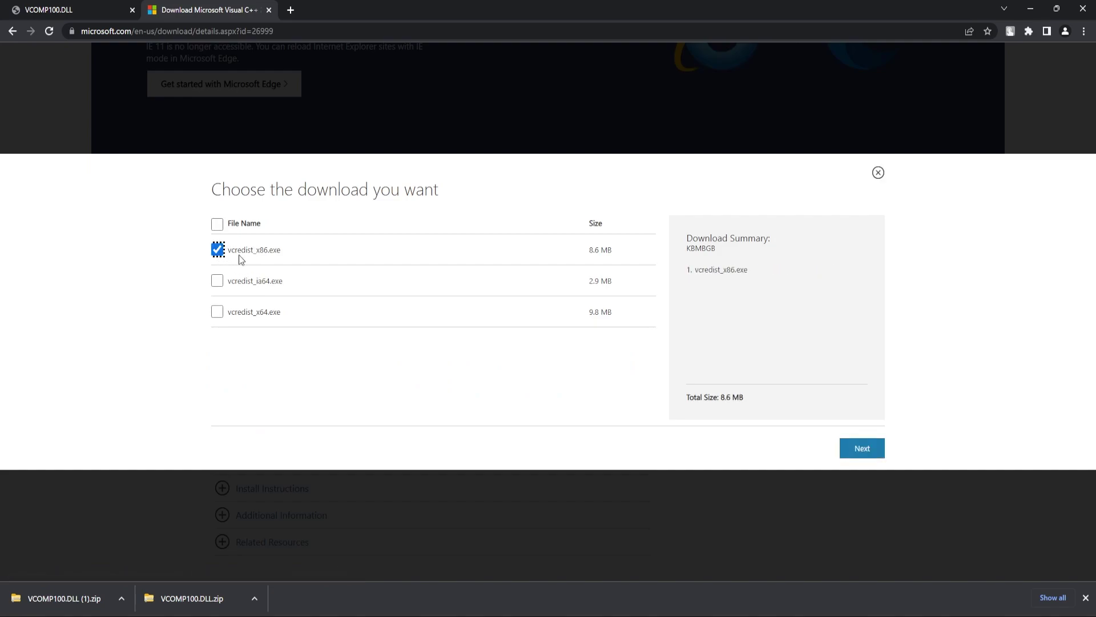
{"action": "left_click", "coordinate": [217, 312]}
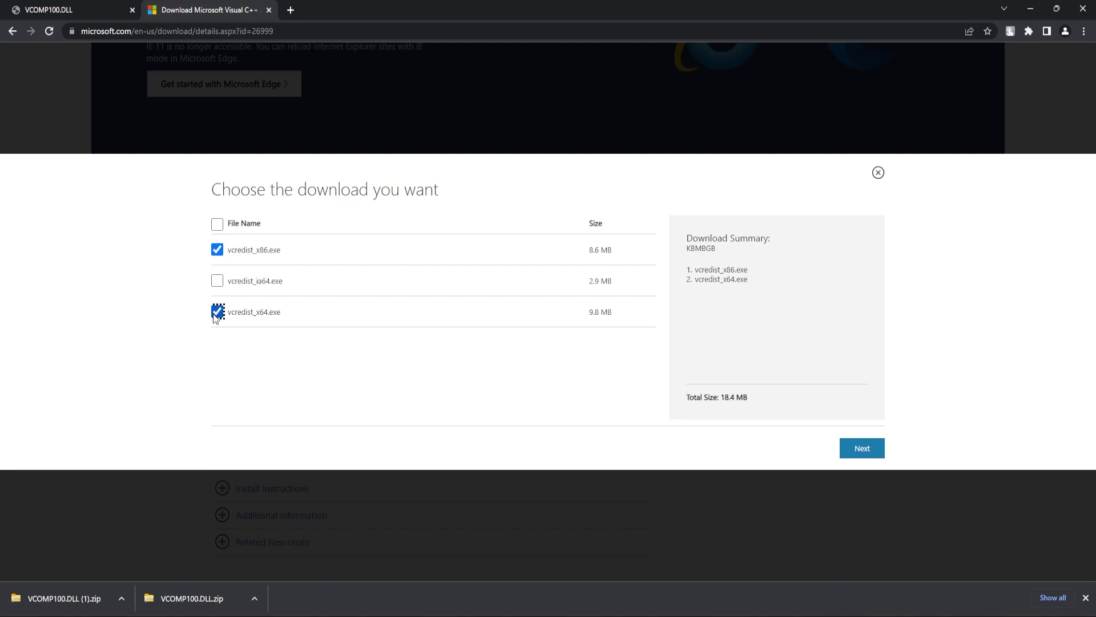
{"action": "left_click", "coordinate": [852, 449]}
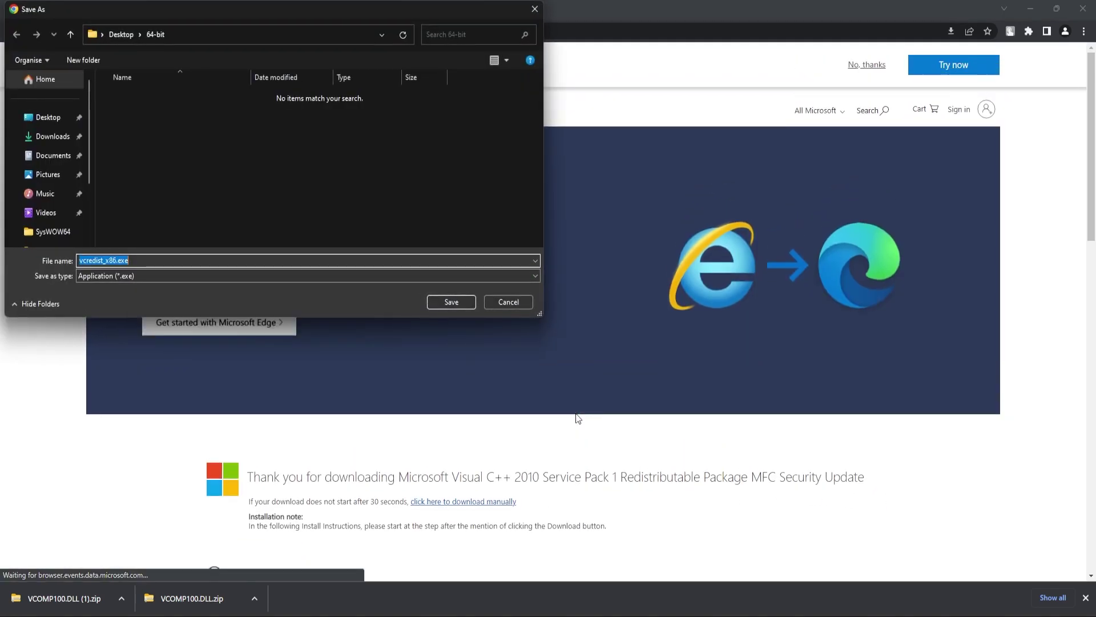
Save vcredist_x86.exe and vcredist_x64.exe into the Downloads folder.
{"action": "left_click", "coordinate": [51, 137]}
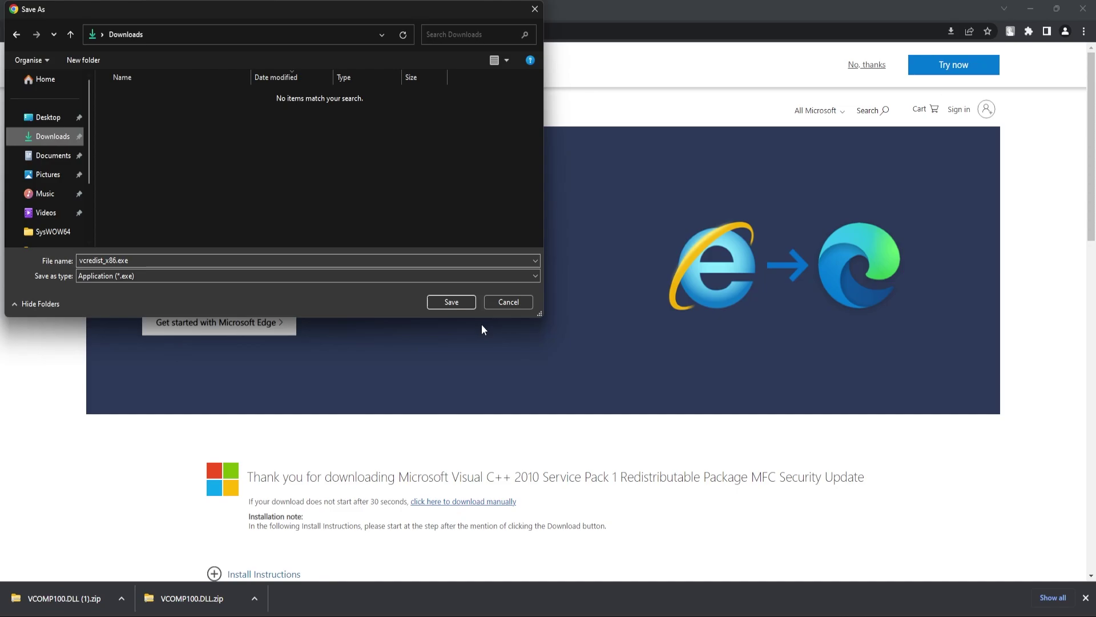
{"action": "left_click", "coordinate": [454, 303]}
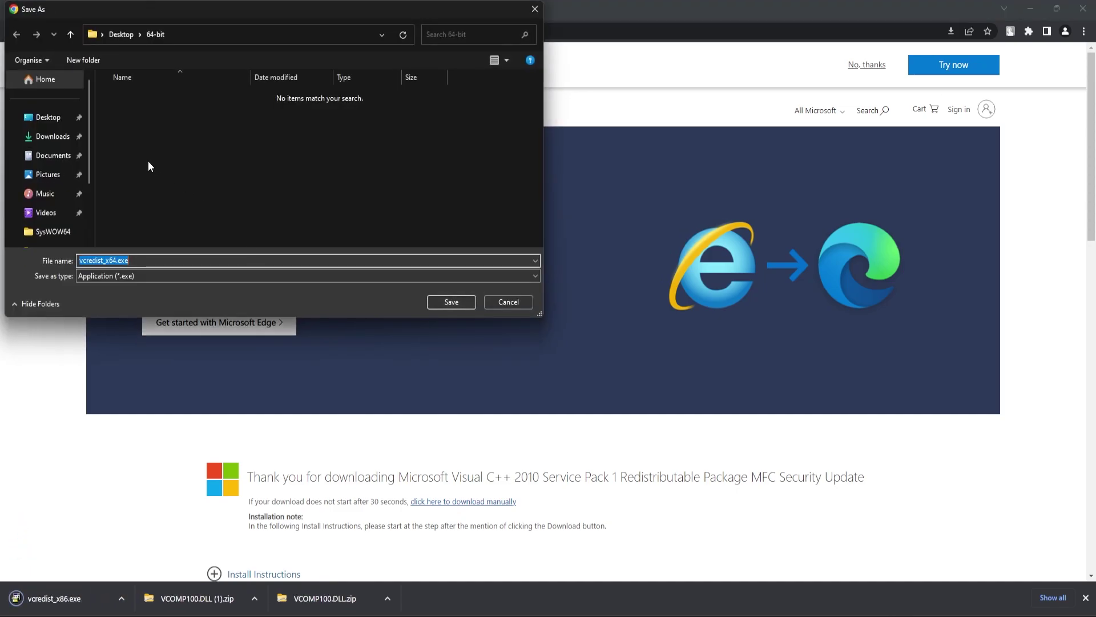
{"action": "left_click", "coordinate": [48, 142]}
{"action": "left_click", "coordinate": [451, 302]}
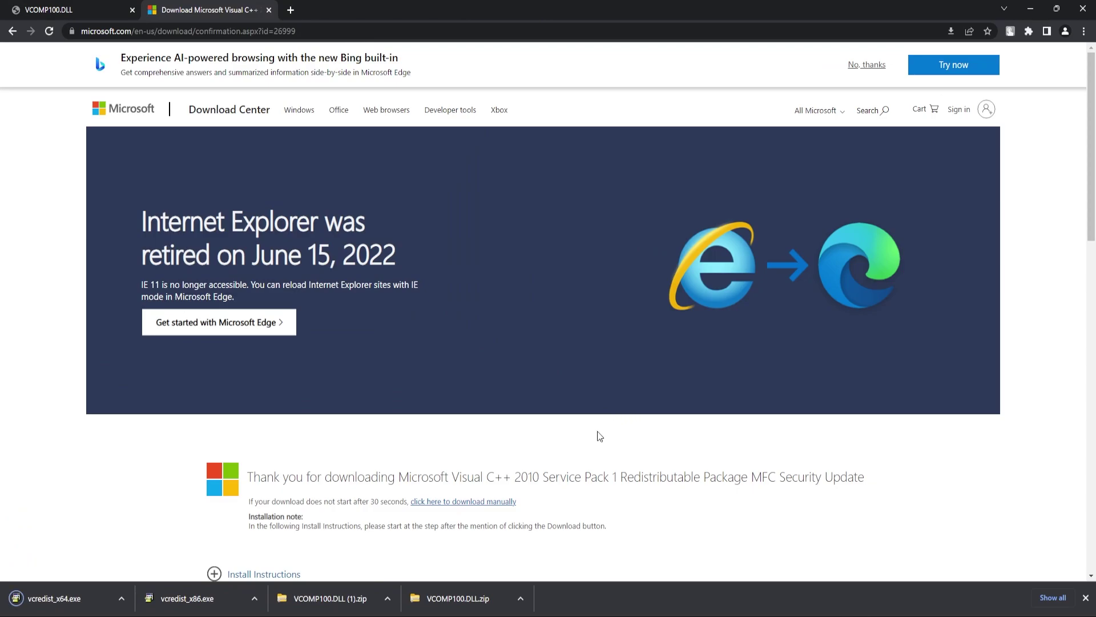
{"action": "left_click", "coordinate": [393, 598]}
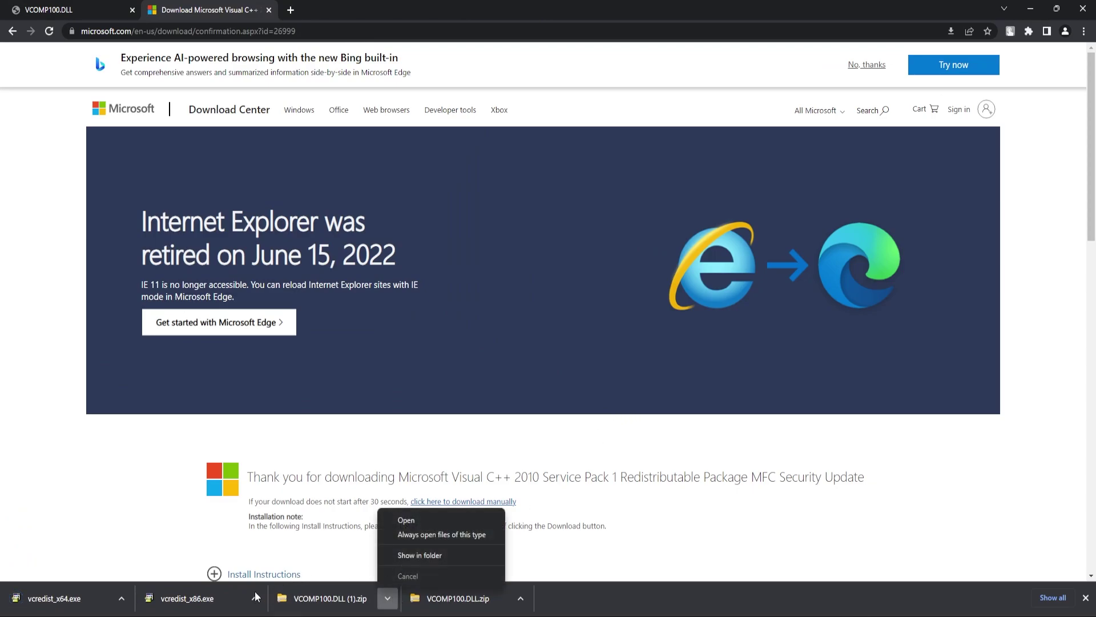
Show the downloaded vcredist installers in the Downloads folder.
{"action": "left_click", "coordinate": [256, 598]}
{"action": "left_click", "coordinate": [286, 555]}
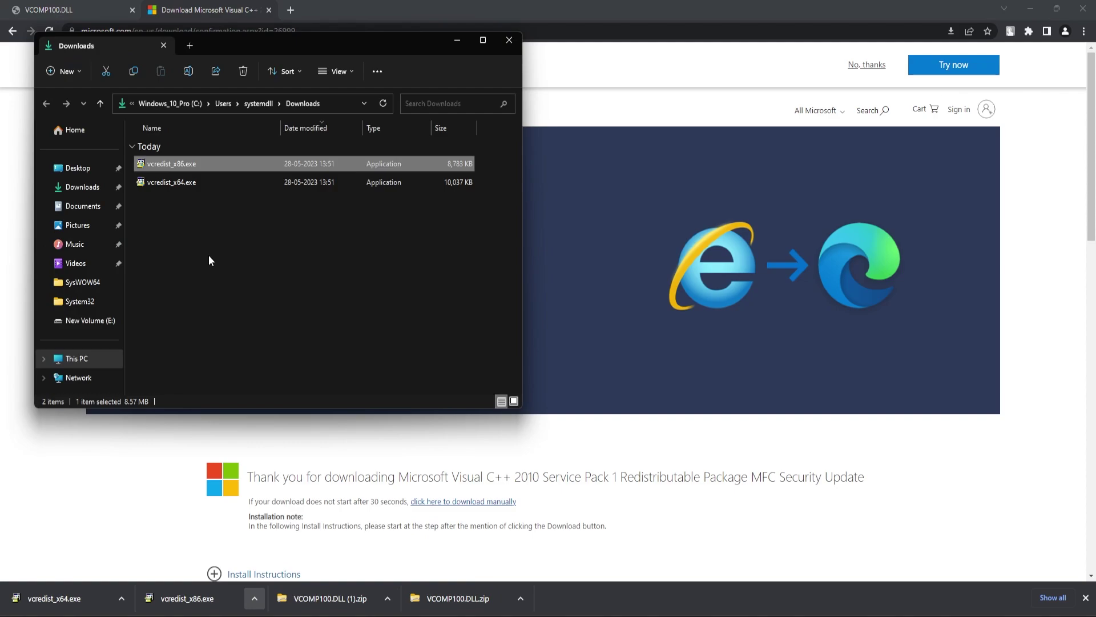
{"action": "left_click", "coordinate": [209, 253]}
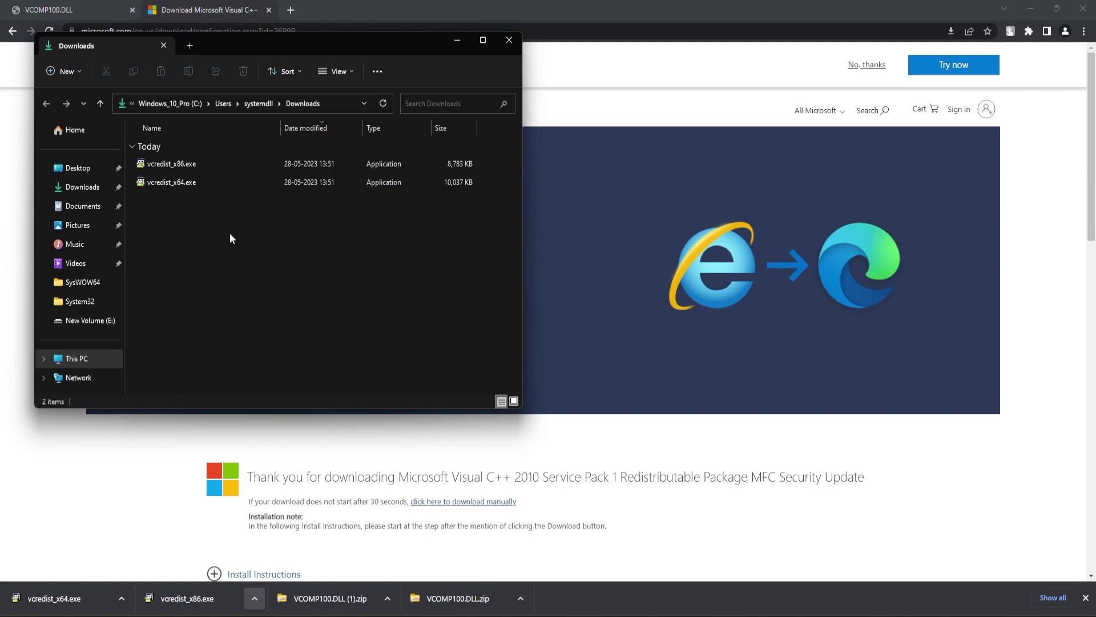
Install vcredist_x64.exe as administrator, accepting the license, then select vcredist_x86.exe.
{"action": "right_click", "coordinate": [183, 184]}
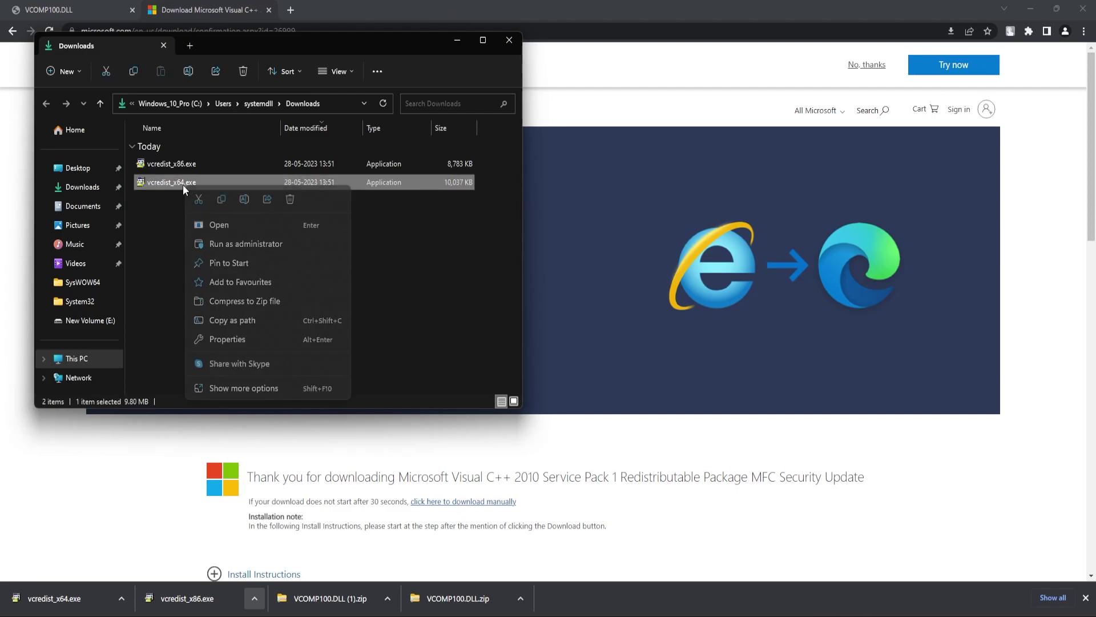
{"action": "left_click", "coordinate": [226, 245]}
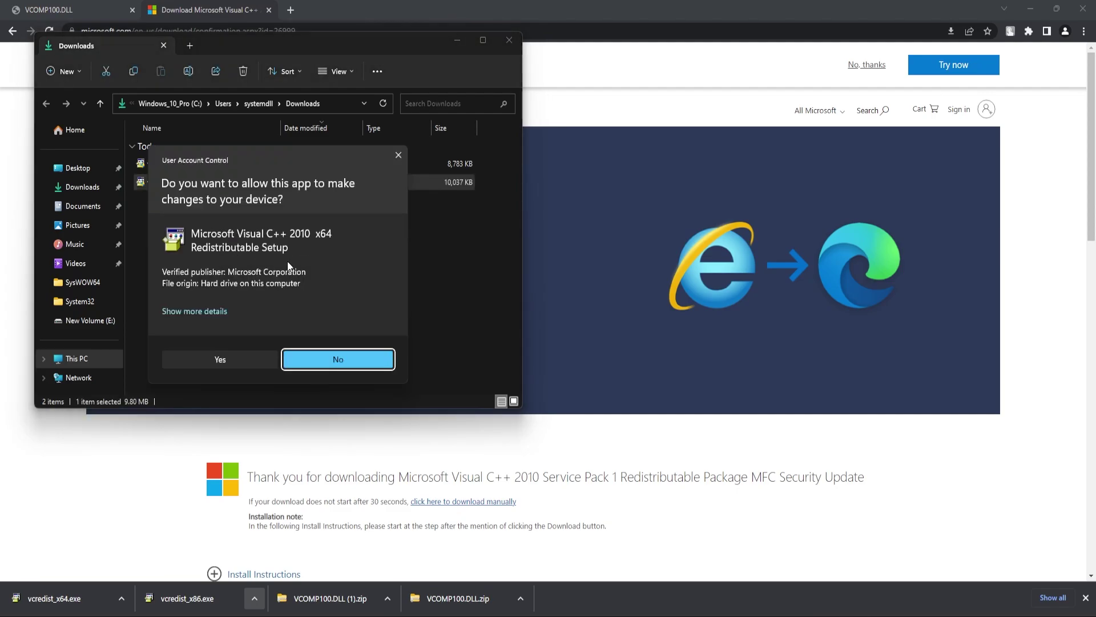
{"action": "left_click", "coordinate": [231, 357]}
{"action": "left_click", "coordinate": [492, 341]}
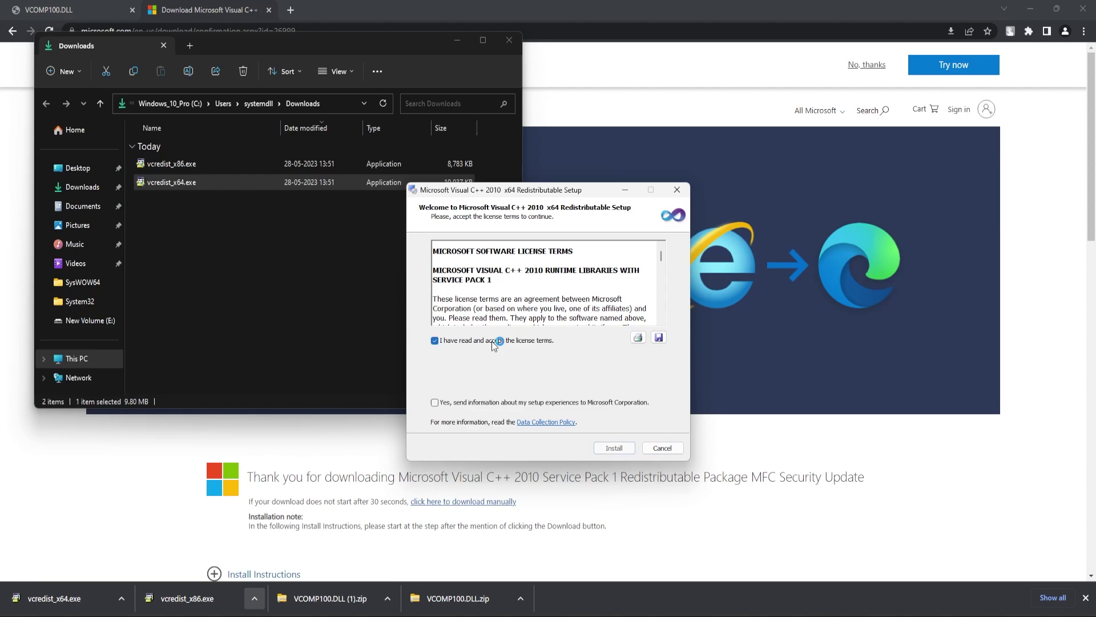
{"action": "left_click", "coordinate": [616, 447]}
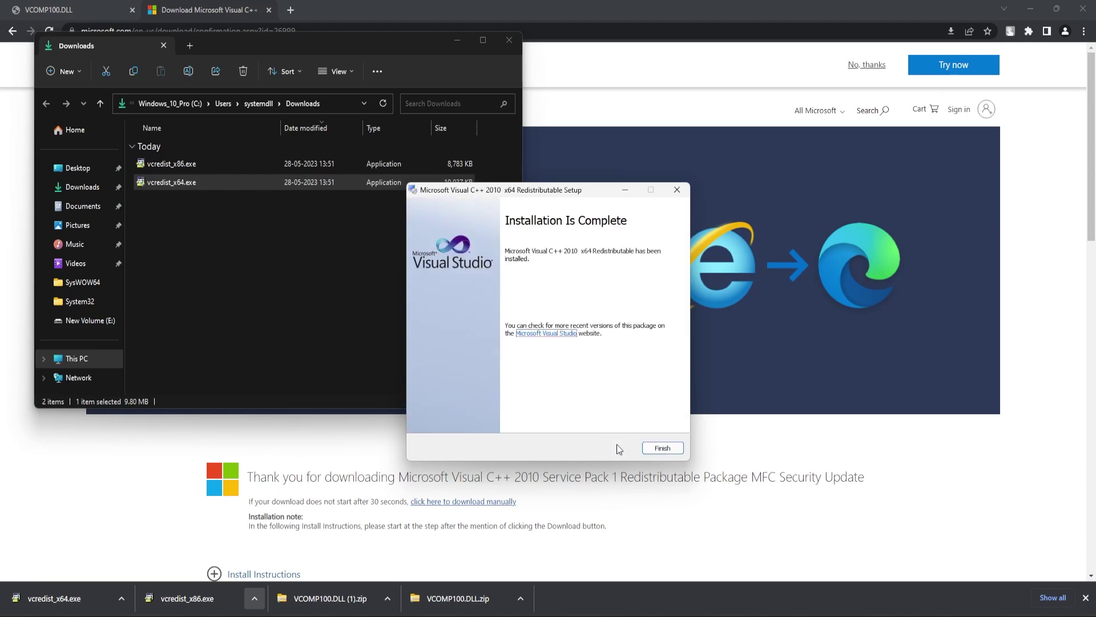
{"action": "left_click", "coordinate": [660, 448]}
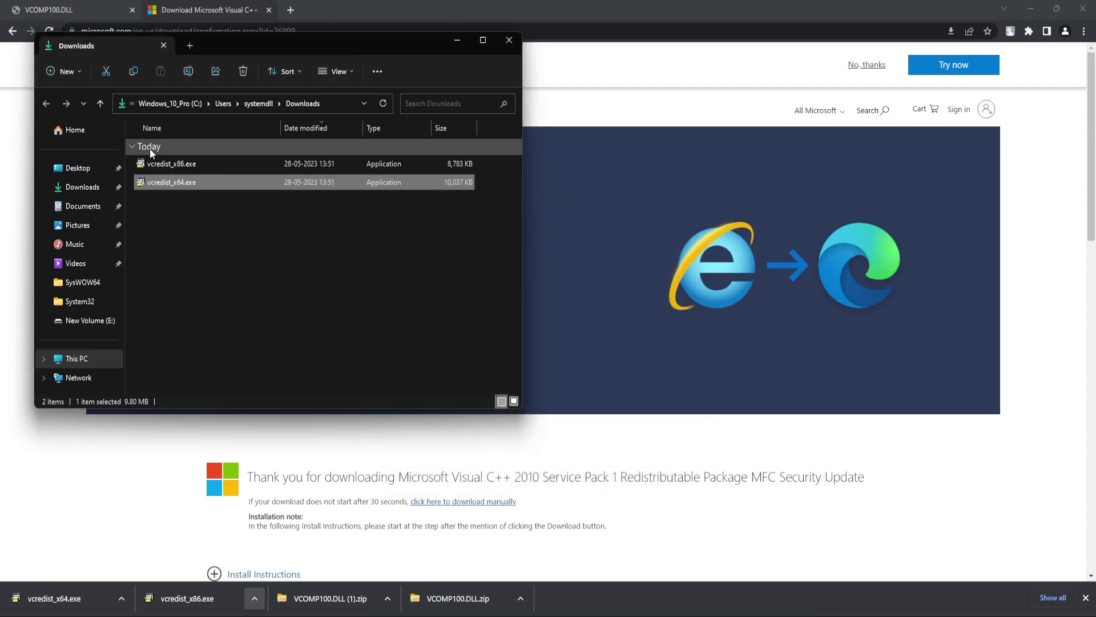
{"action": "left_click", "coordinate": [183, 165]}
Run vcredist_x86.exe as administrator, accept the license, install it, and finish the setup.
{"action": "right_click", "coordinate": [182, 166]}
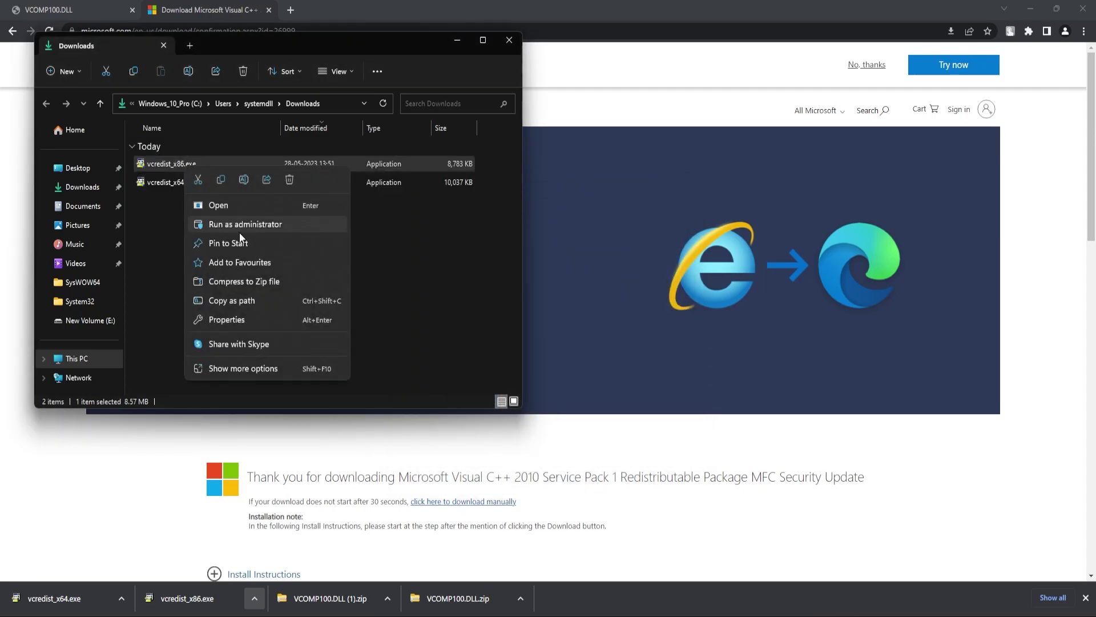
{"action": "left_click", "coordinate": [238, 228]}
{"action": "left_click", "coordinate": [198, 359]}
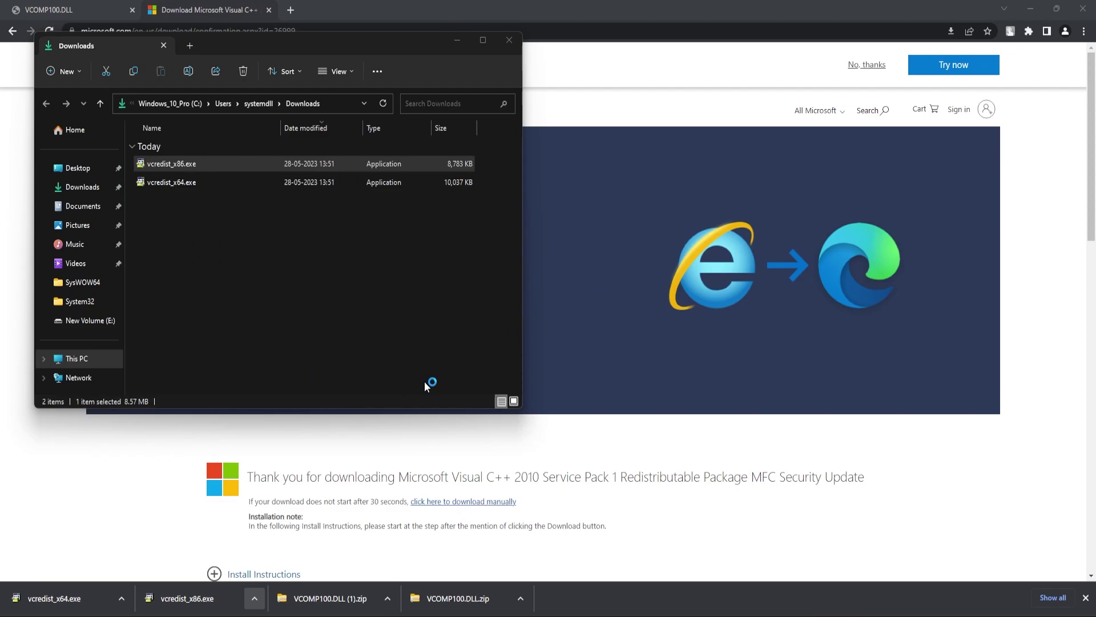
{"action": "left_click", "coordinate": [470, 341]}
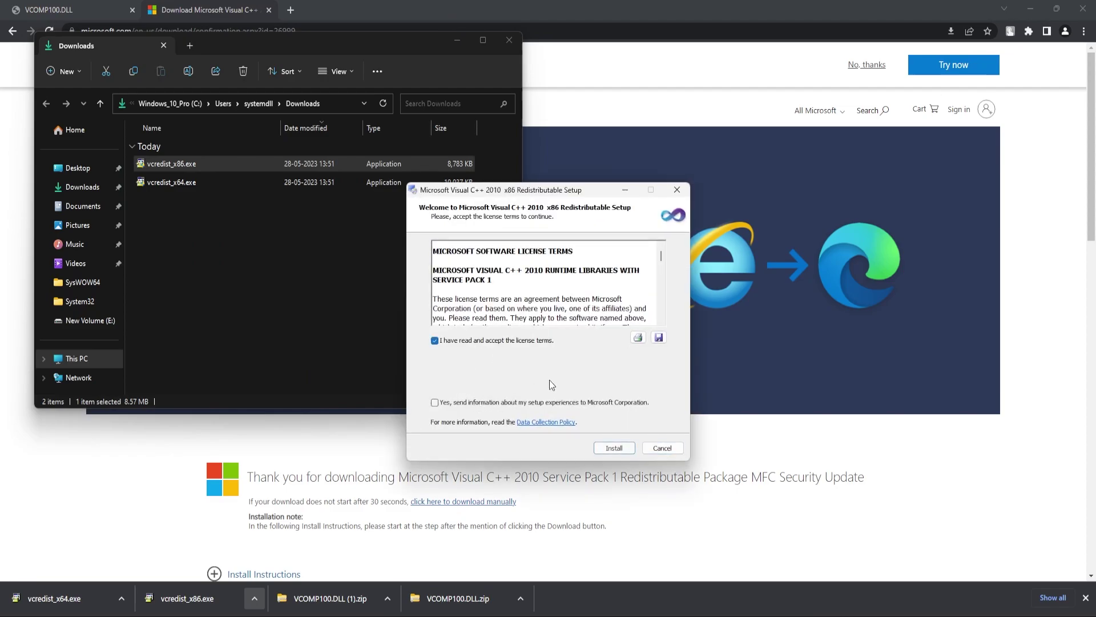
{"action": "left_click", "coordinate": [614, 447]}
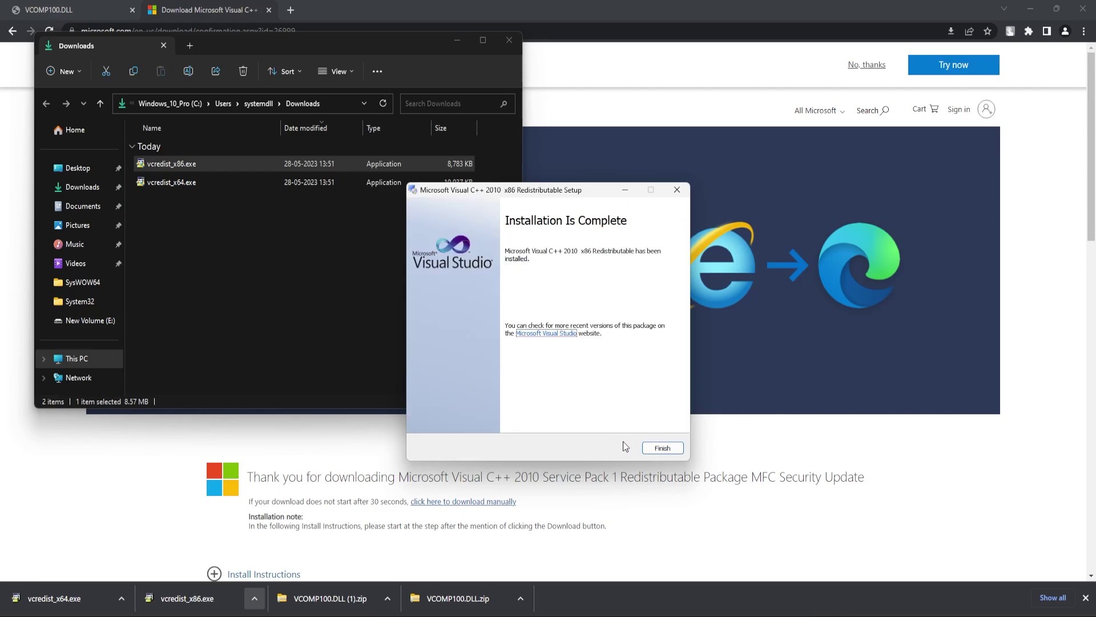
{"action": "left_click", "coordinate": [659, 448]}
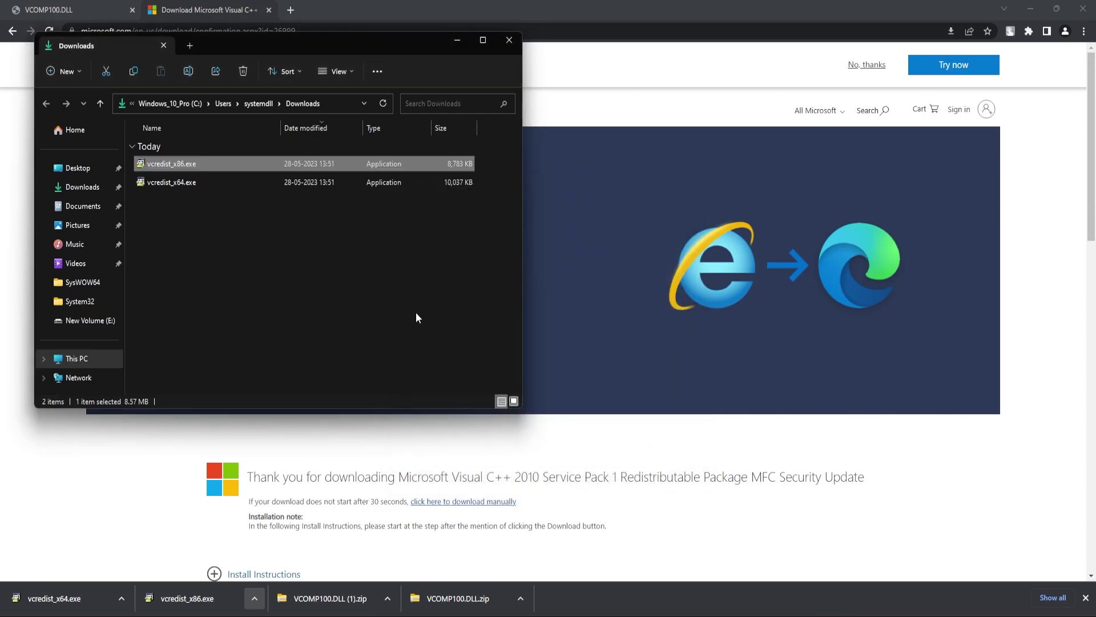